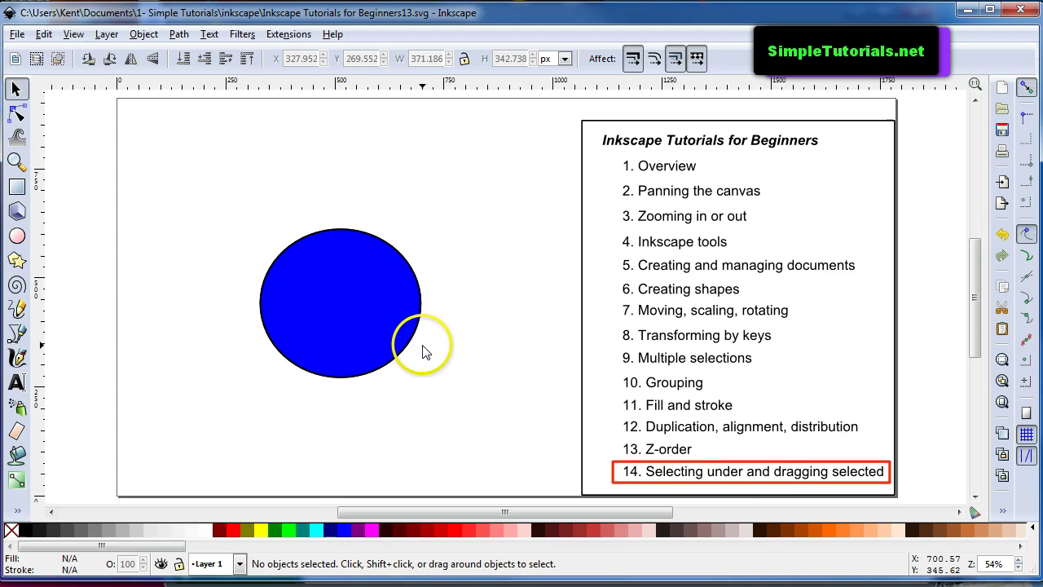
click(350, 290)
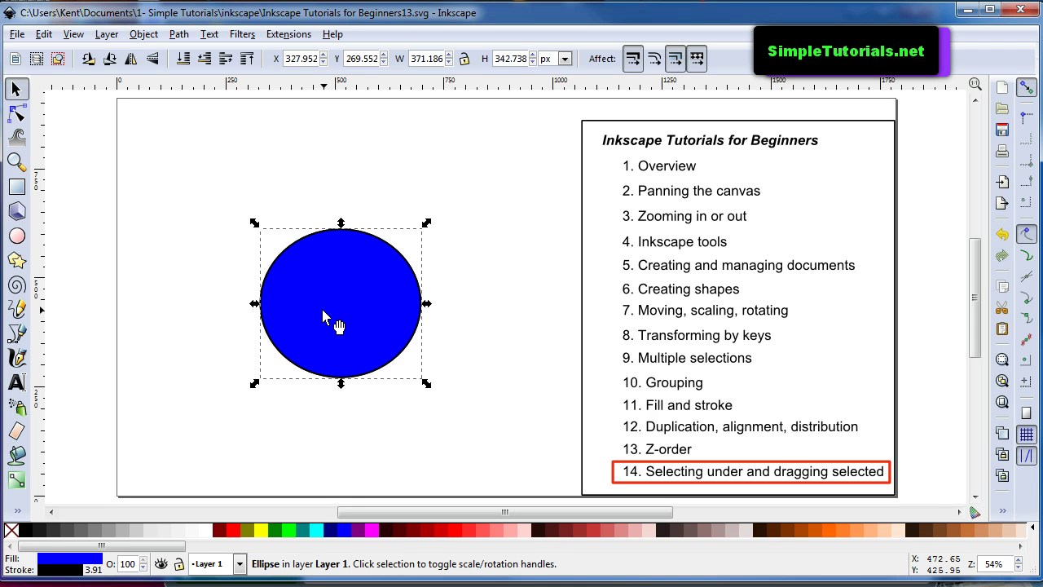
key(shift)
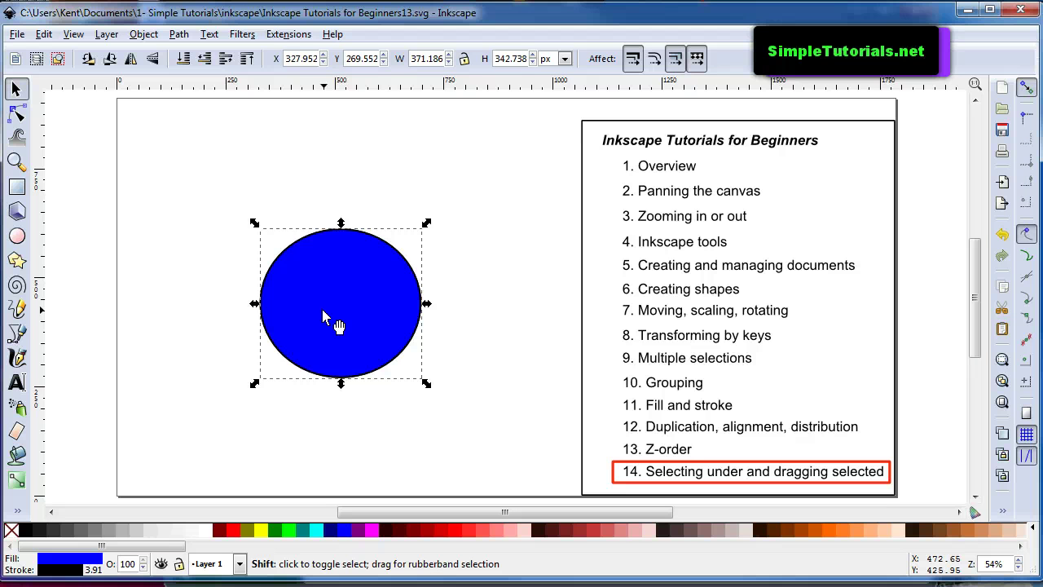
key(shift+Right)
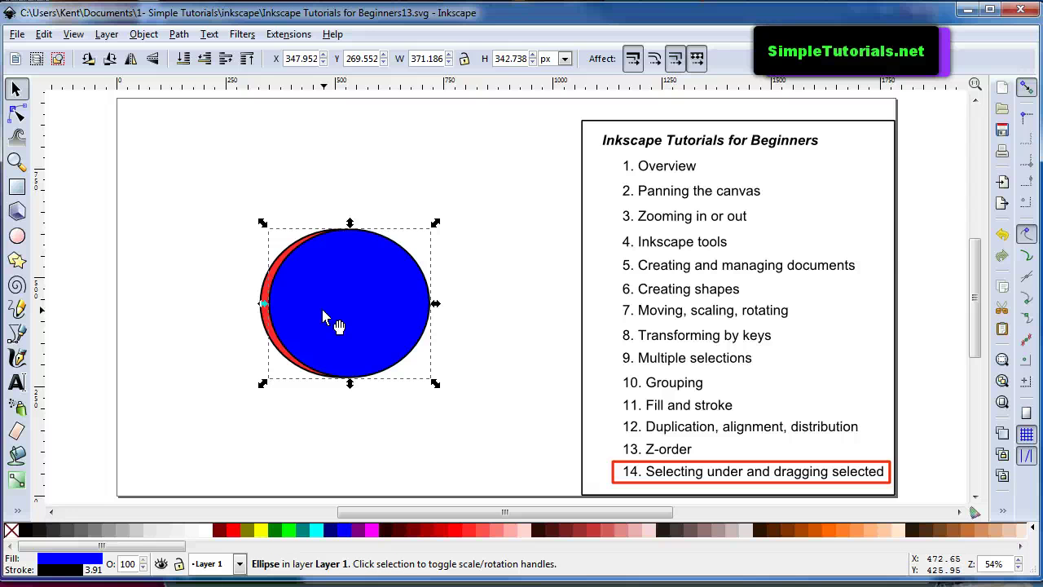
key(shift+Right)
key(shift+Right)
key(shift+Right)
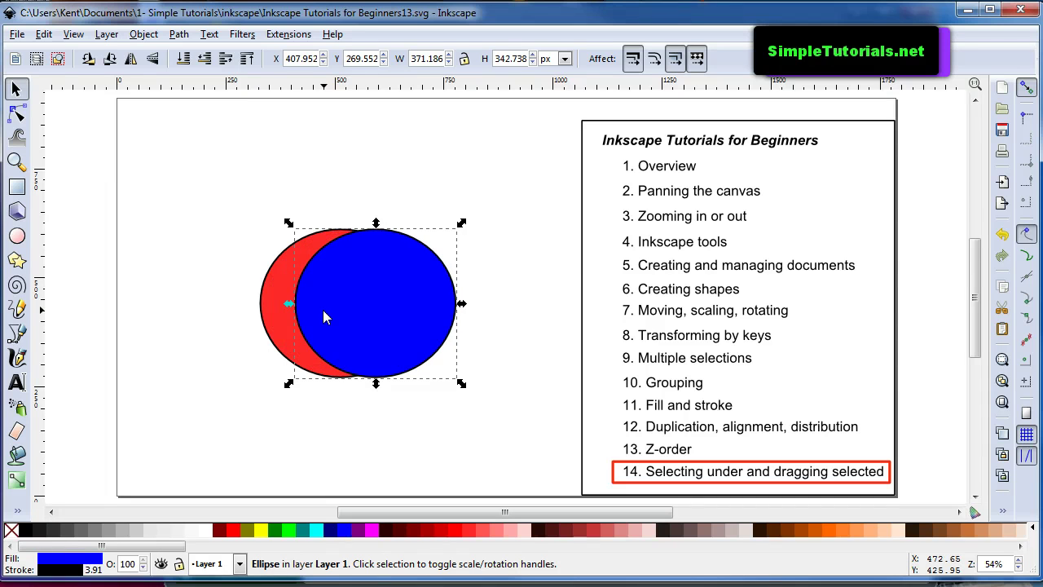
key(shift+Left)
key(shift+Left)
key(shift+Left)
key(shift+Left)
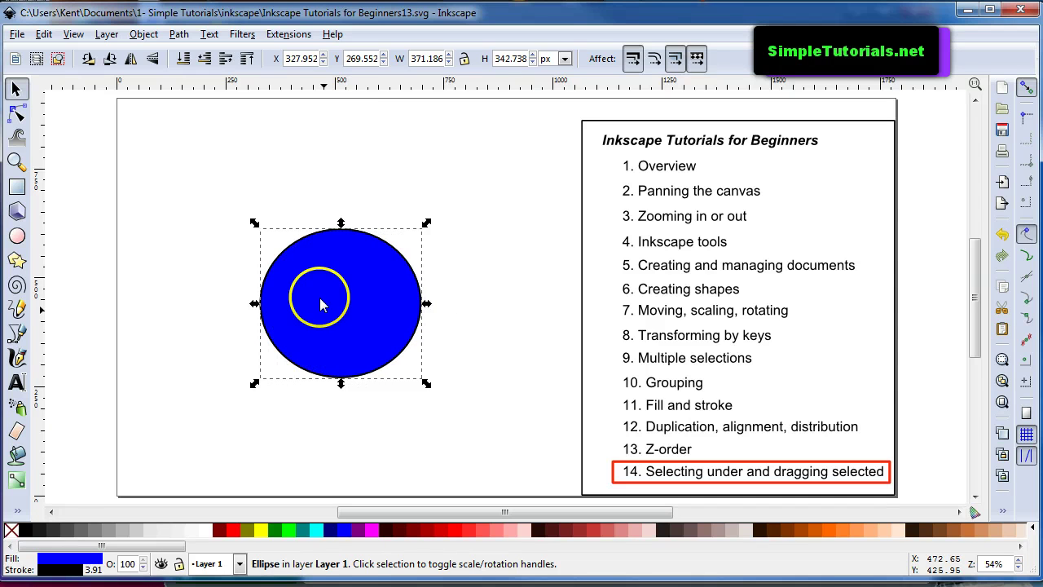
click(352, 180)
click(352, 269)
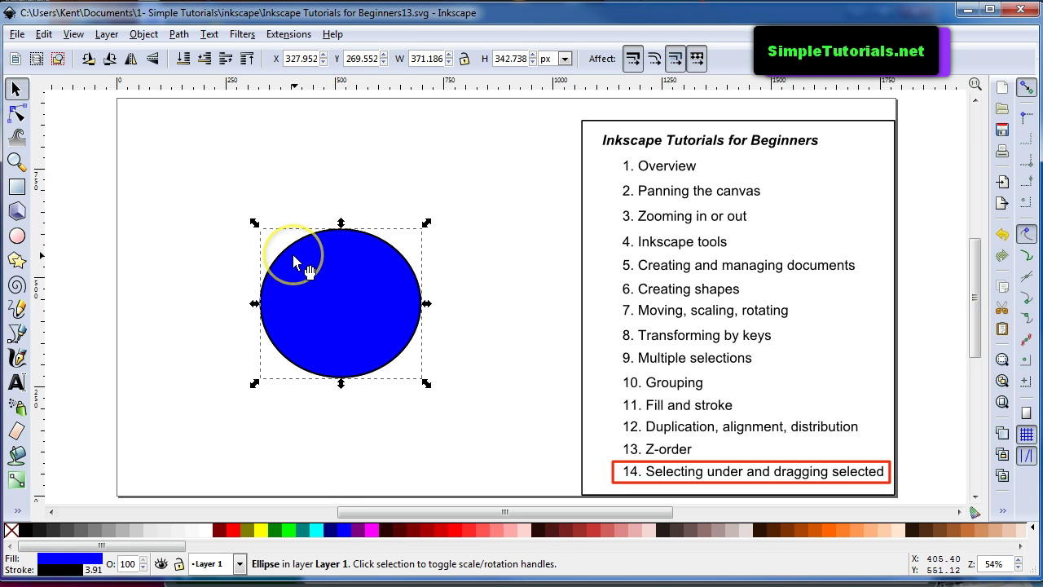
click(215, 211)
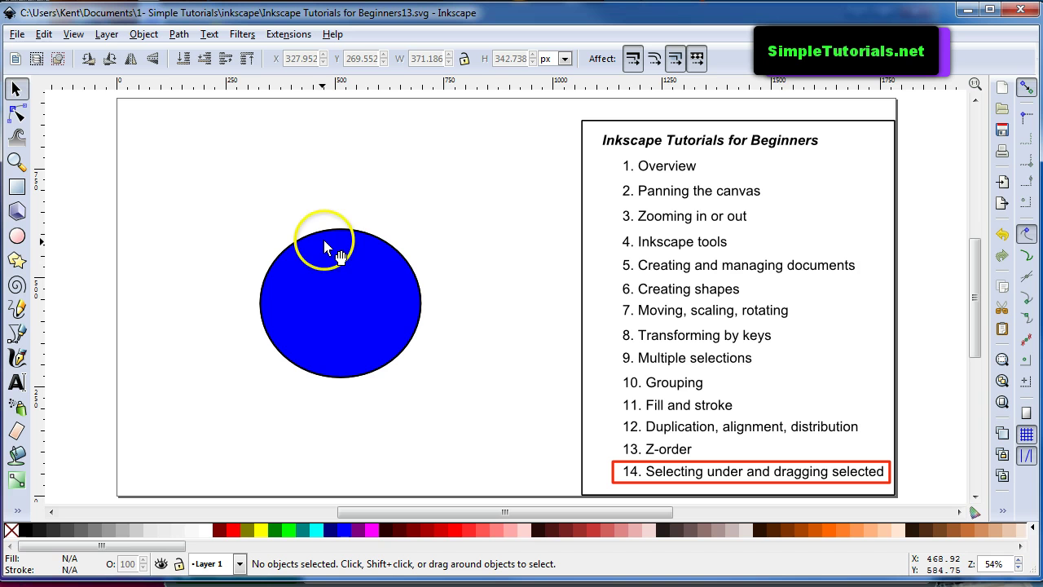
drag(333, 261, 400, 239)
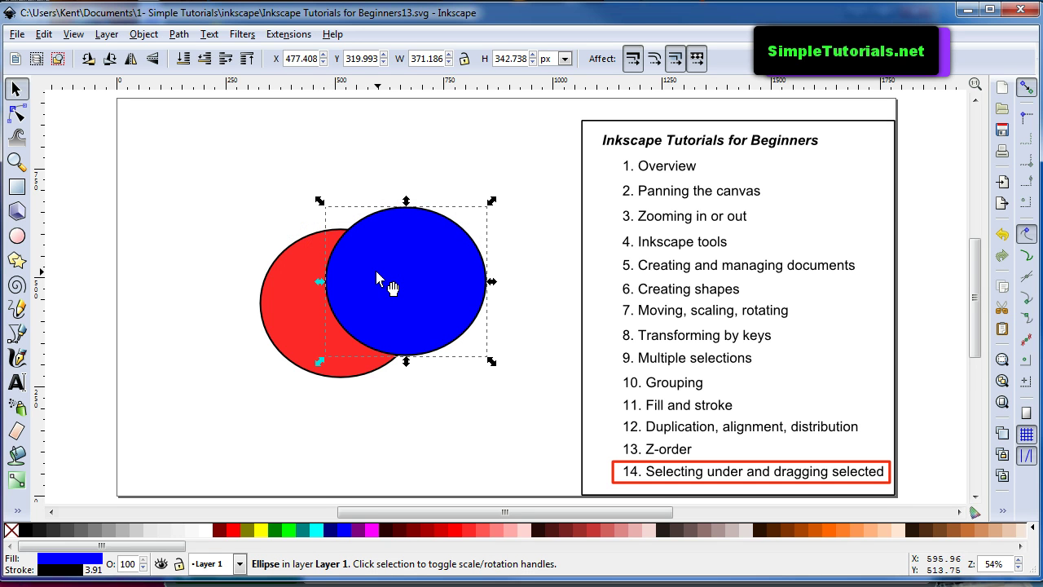
key(ctrl+z)
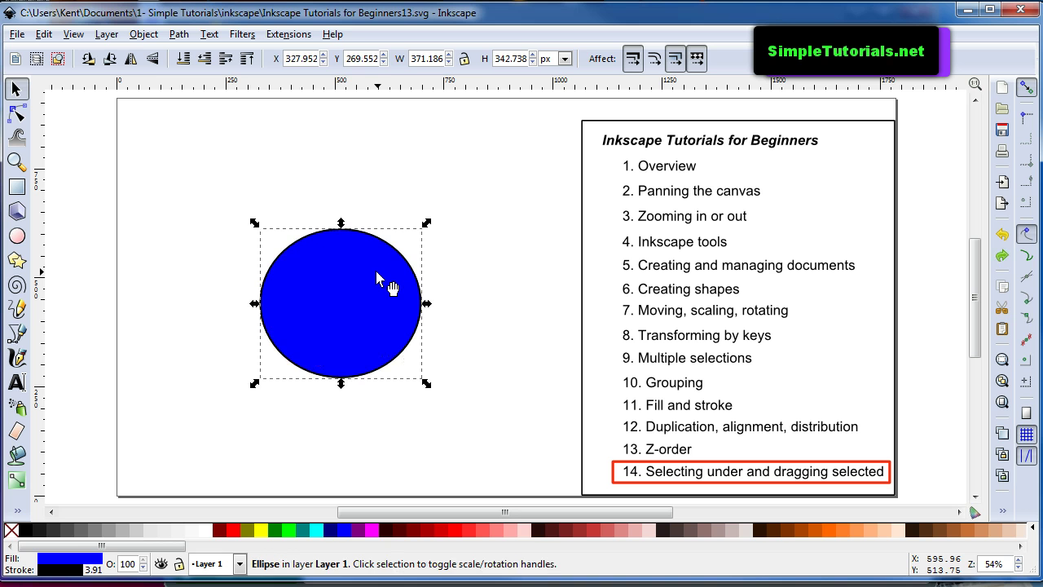
click(391, 173)
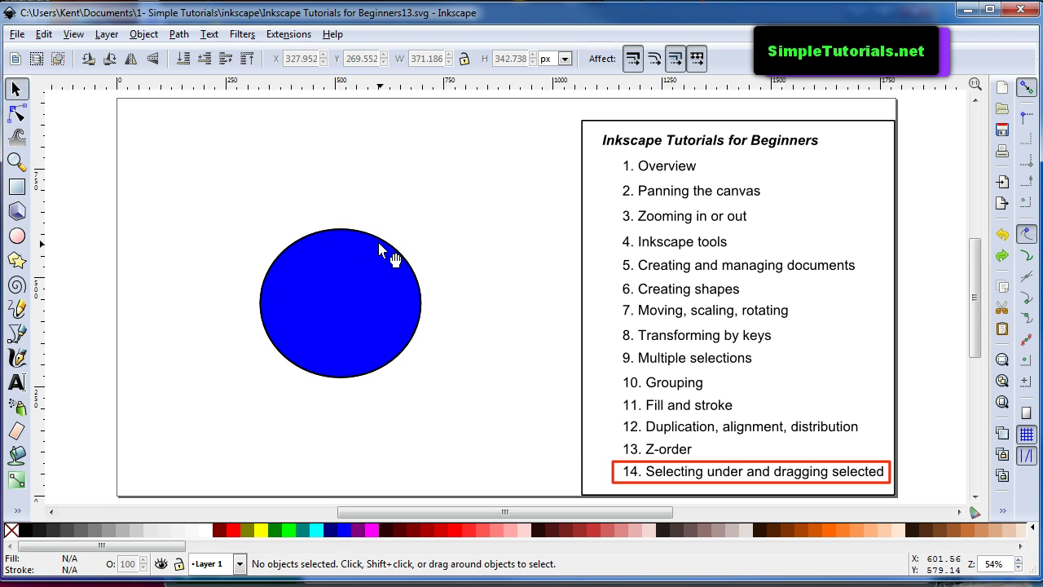
mouse_move(379, 244)
mouse_down()
mouse_move(454, 204)
mouse_move(380, 238)
mouse_move(375, 253)
mouse_up()
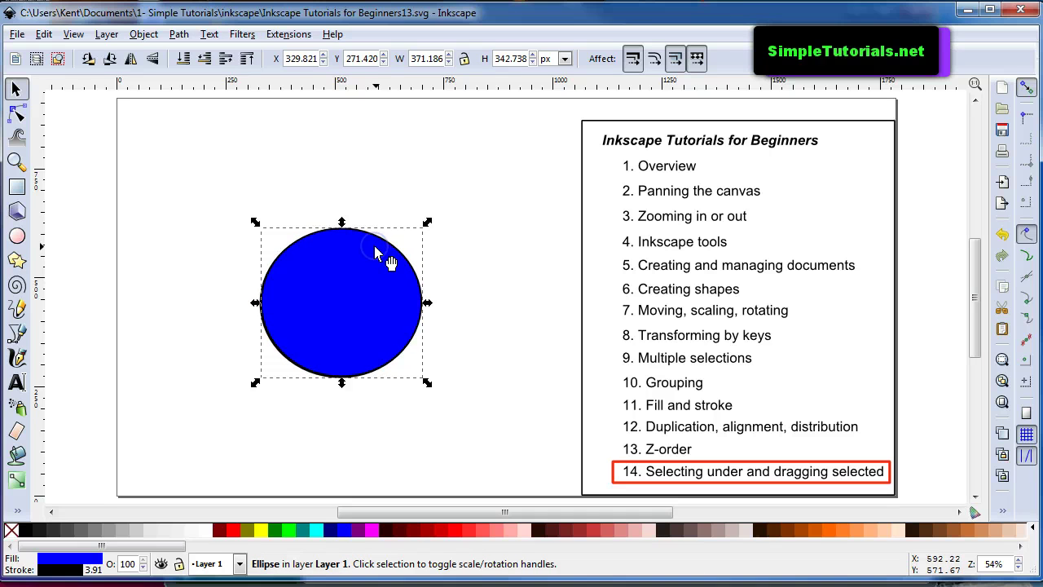
key(ctrl+z)
key(ctrl+shift+z)
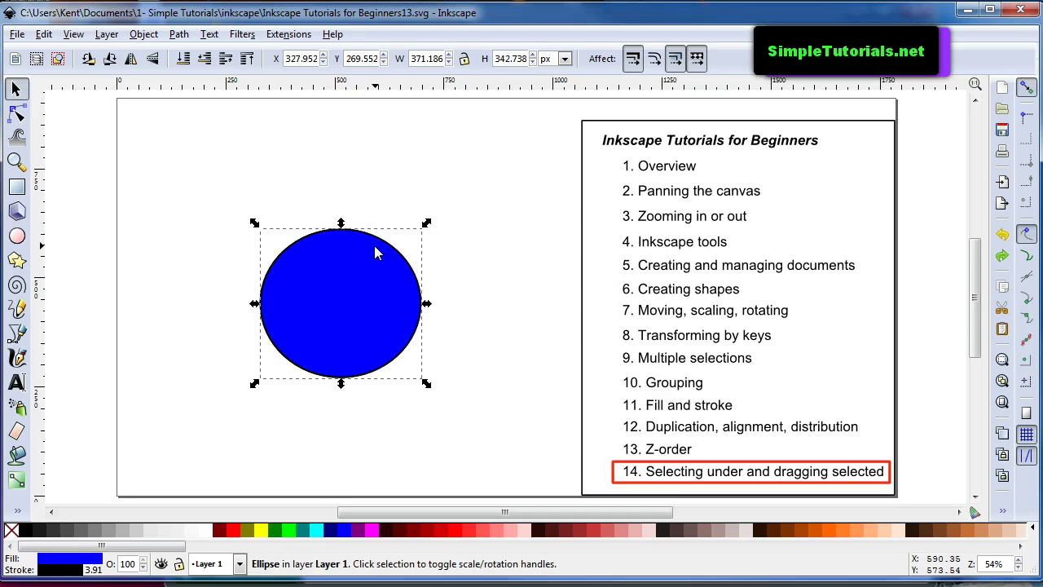
- Clear the selection, then Alt+click the blue circle repeatedly until the hidden red circle beneath is selected
click(384, 200)
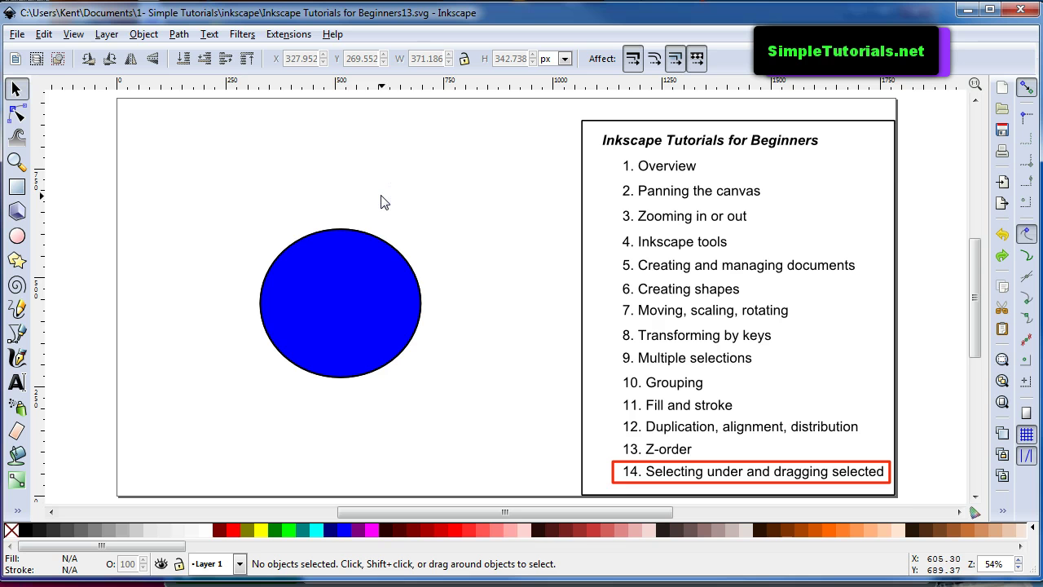
key(alt)
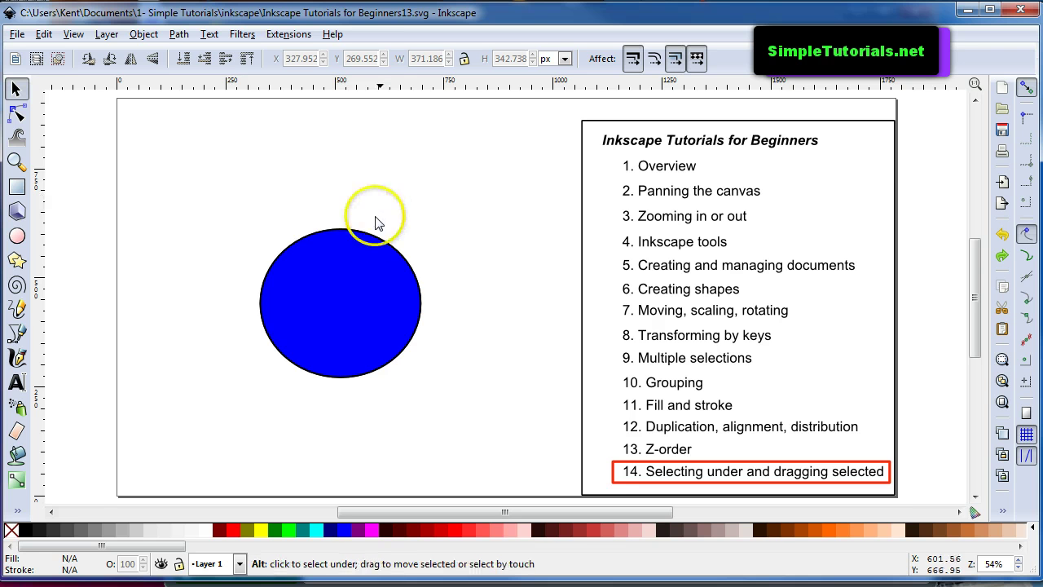
mouse_move(367, 244)
mouse_down()
mouse_move(356, 266)
mouse_move(333, 267)
mouse_up()
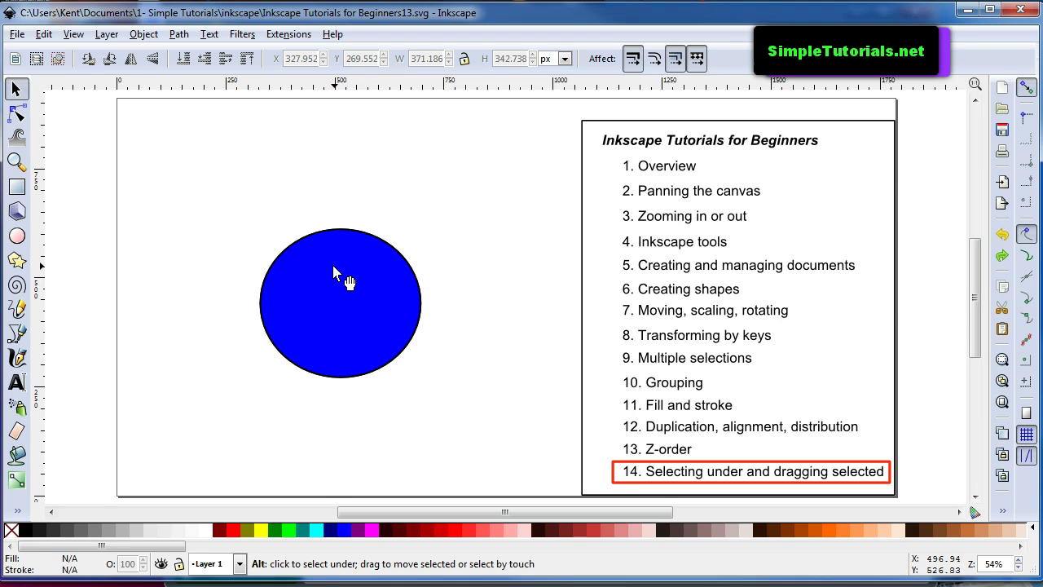
alt+click(334, 268)
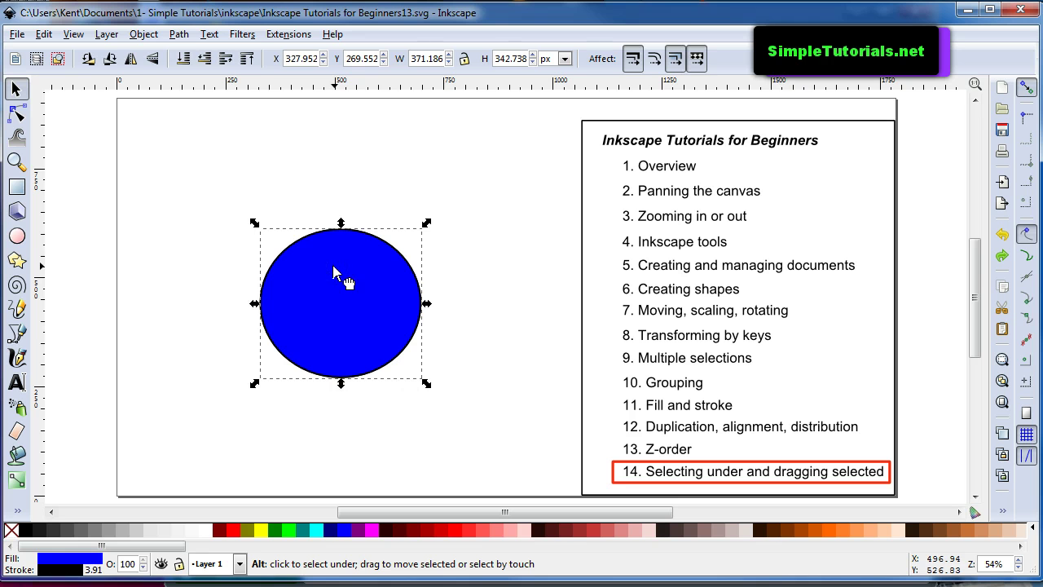
mouse_move(355, 210)
mouse_down()
mouse_move(359, 174)
mouse_move(345, 289)
mouse_move(355, 278)
mouse_up()
alt+click(349, 293)
mouse_move(340, 304)
mouse_down()
mouse_move(328, 321)
mouse_move(305, 321)
mouse_move(309, 284)
mouse_move(290, 269)
mouse_move(326, 291)
mouse_move(327, 282)
mouse_up()
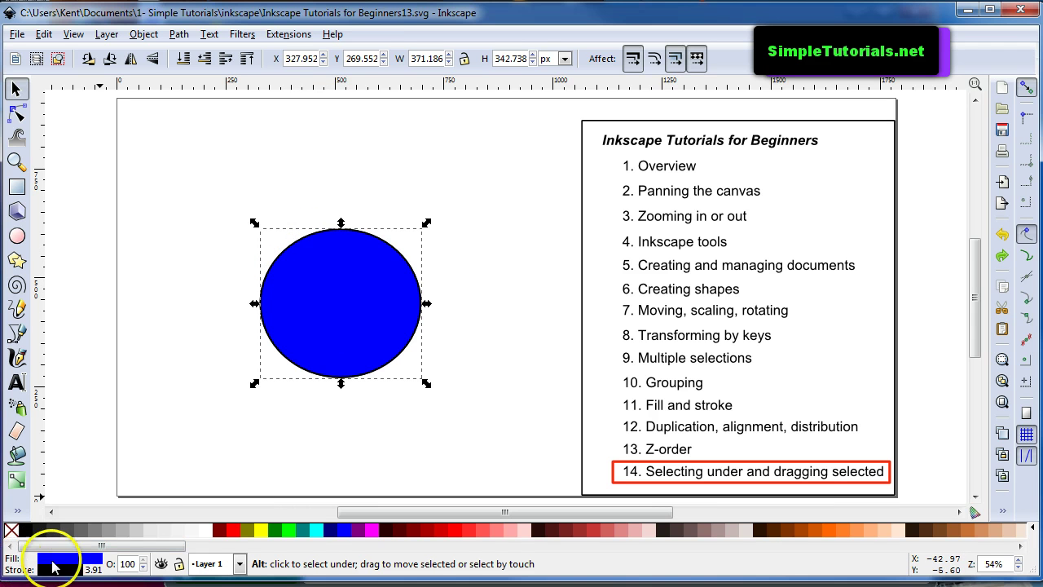
alt+click(326, 295)
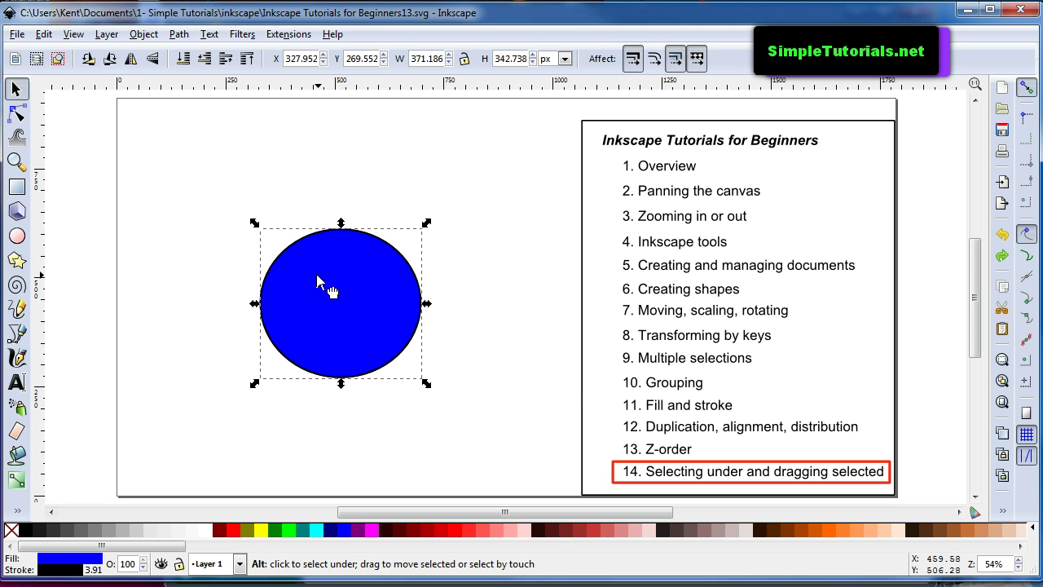
alt+click(317, 279)
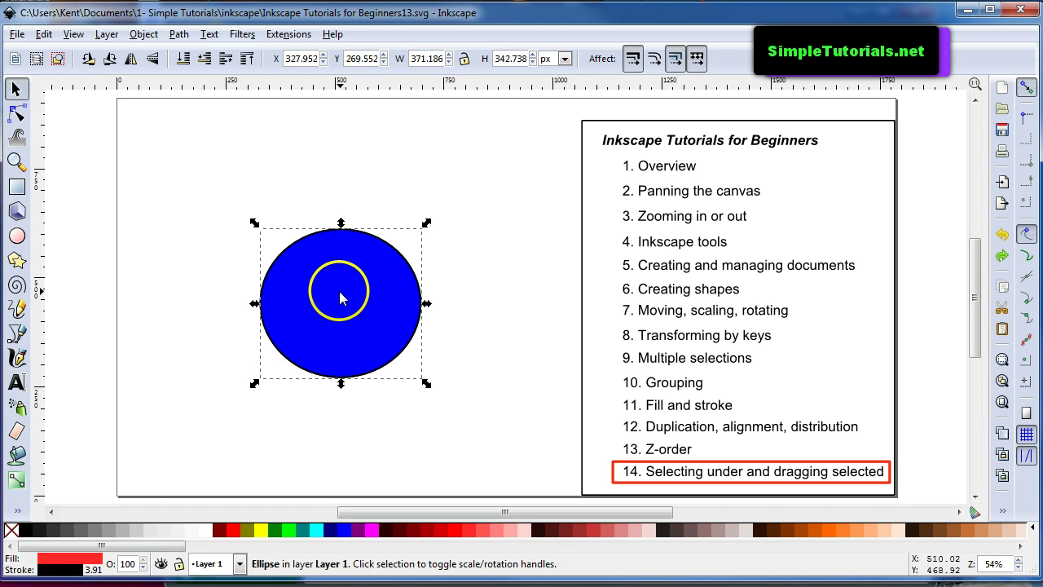
key(shift)
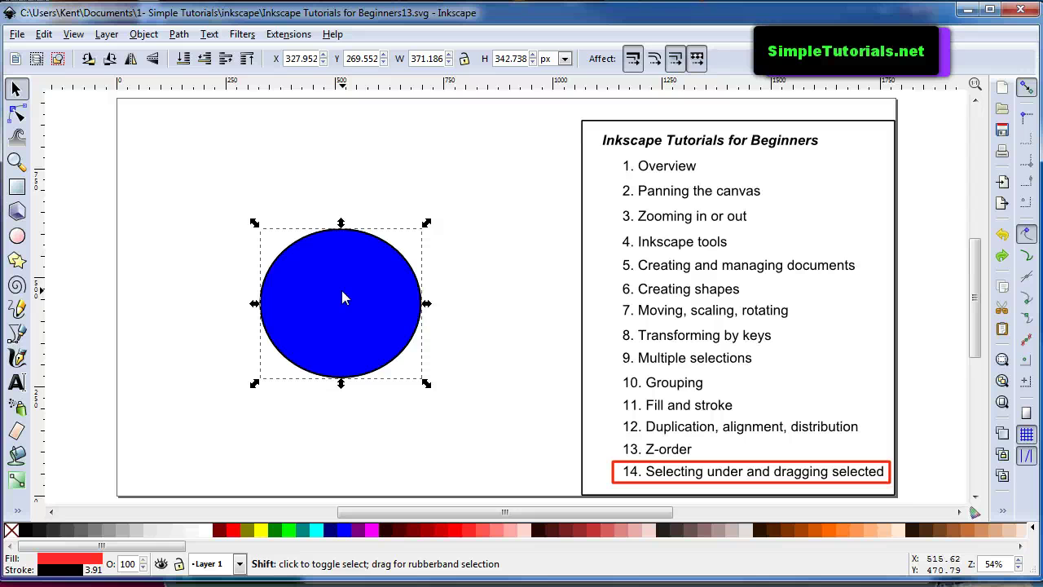
key(shift+Right)
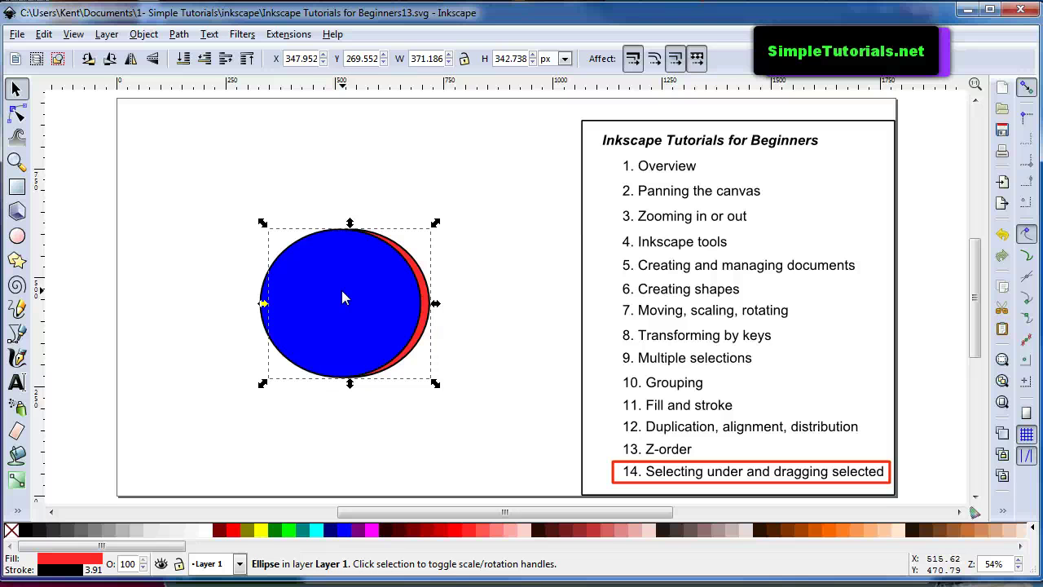
key(shift+Right)
key(shift+Right)
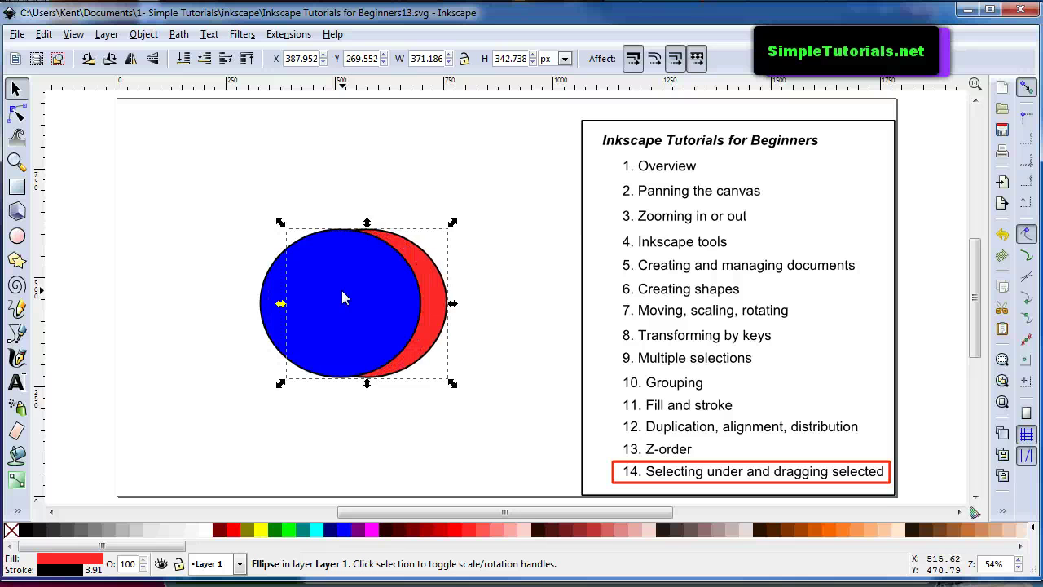
key(shift+Left)
key(shift+Left)
key(shift+Left)
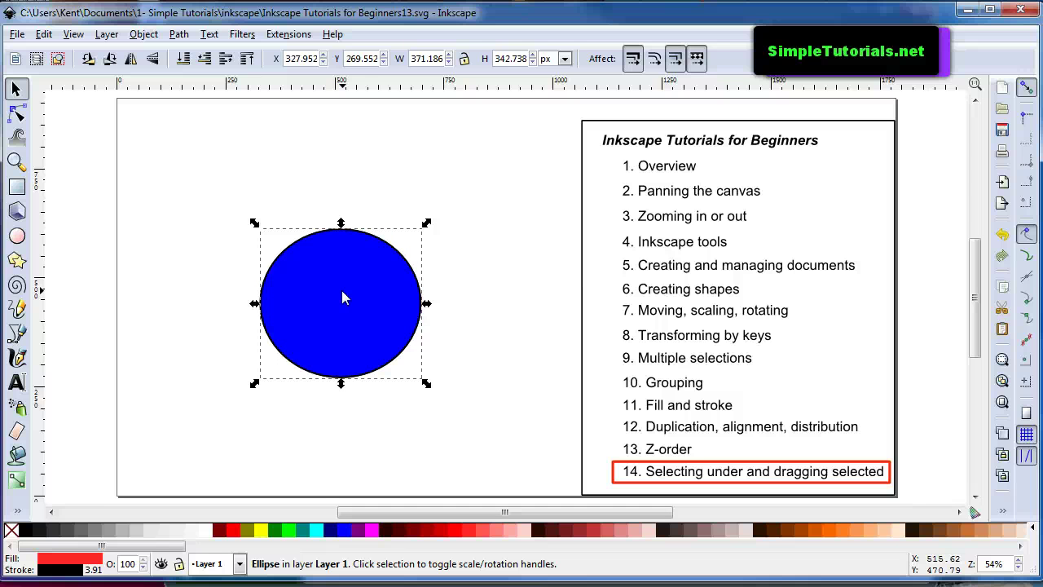
click(238, 411)
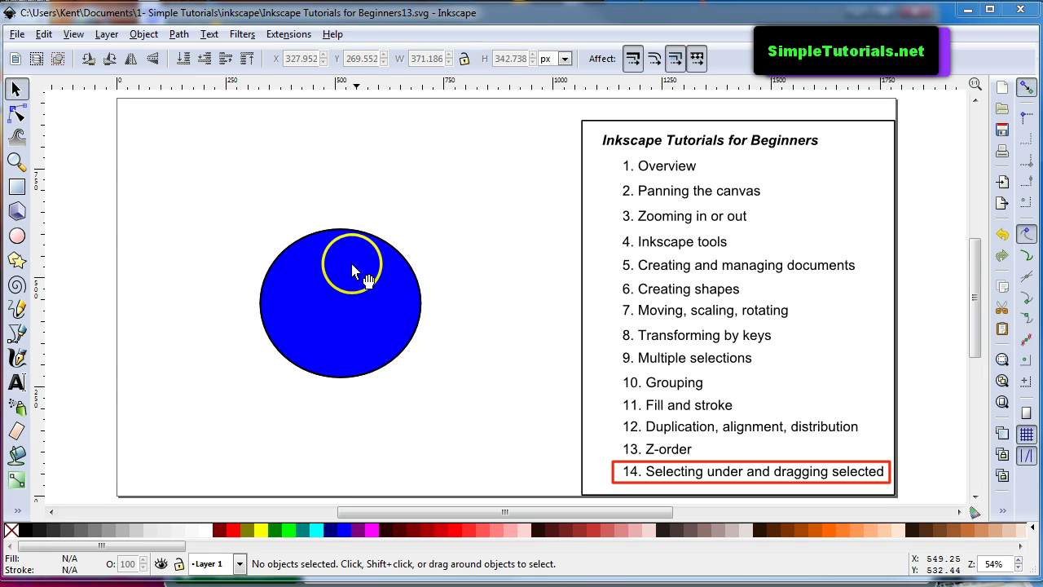
- Draw a rectangle covering the circle and fill it with fuchsia
click(18, 187)
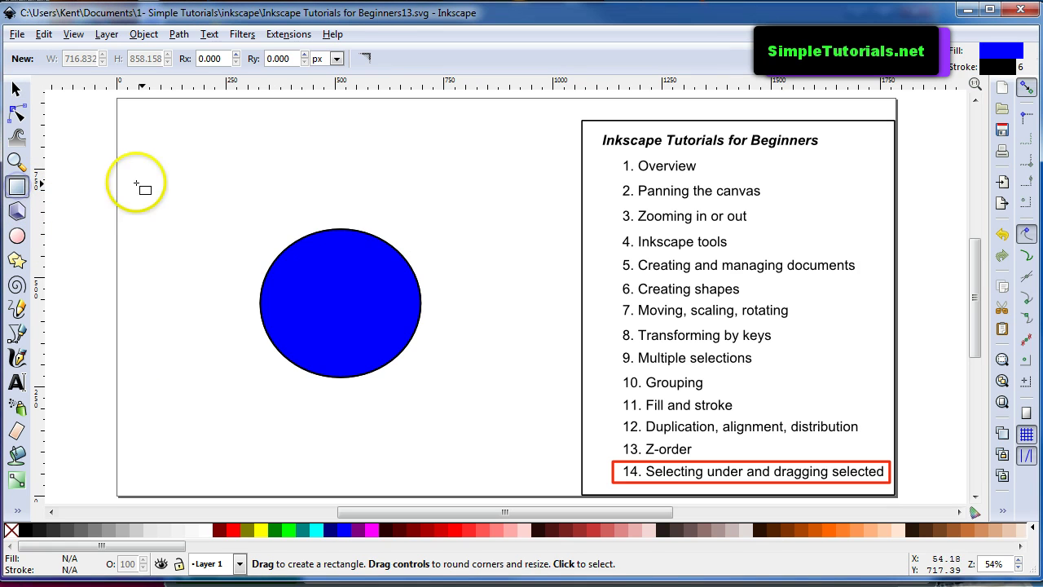
mouse_move(143, 184)
mouse_down()
mouse_move(233, 247)
mouse_move(437, 354)
mouse_move(532, 423)
mouse_up()
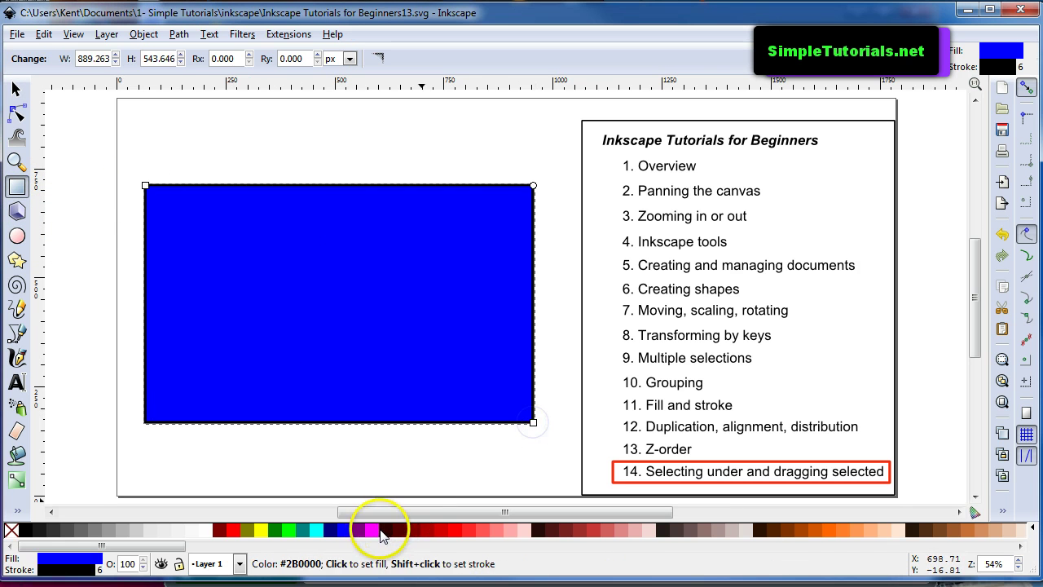
click(372, 530)
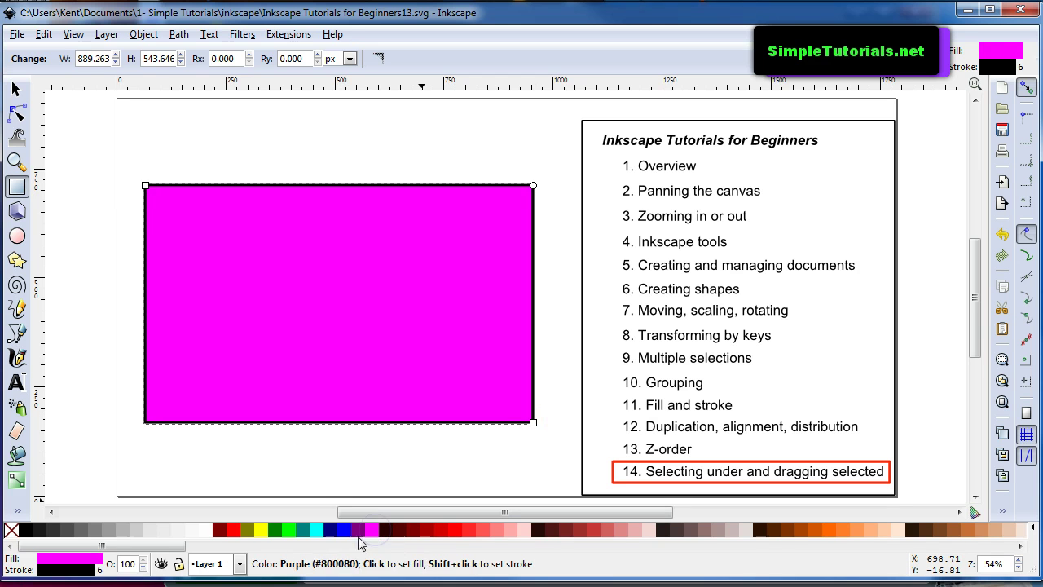
- Lower the rectangle's opacity to 64 so the circle shows through as purple
click(145, 568)
click(144, 568)
drag(144, 568, 144, 568)
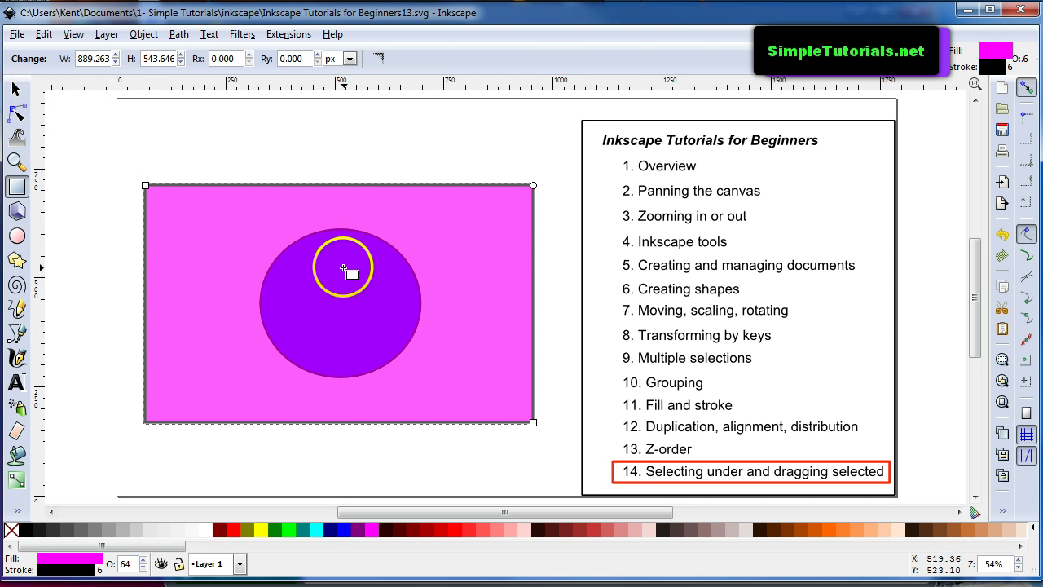
- With the Selector, pick the fuchsia rectangle, then Alt+click through it to select the blue circle
key(s)
mouse_move(396, 187)
mouse_down()
mouse_move(391, 274)
mouse_move(420, 169)
mouse_move(398, 200)
mouse_up()
click(350, 238)
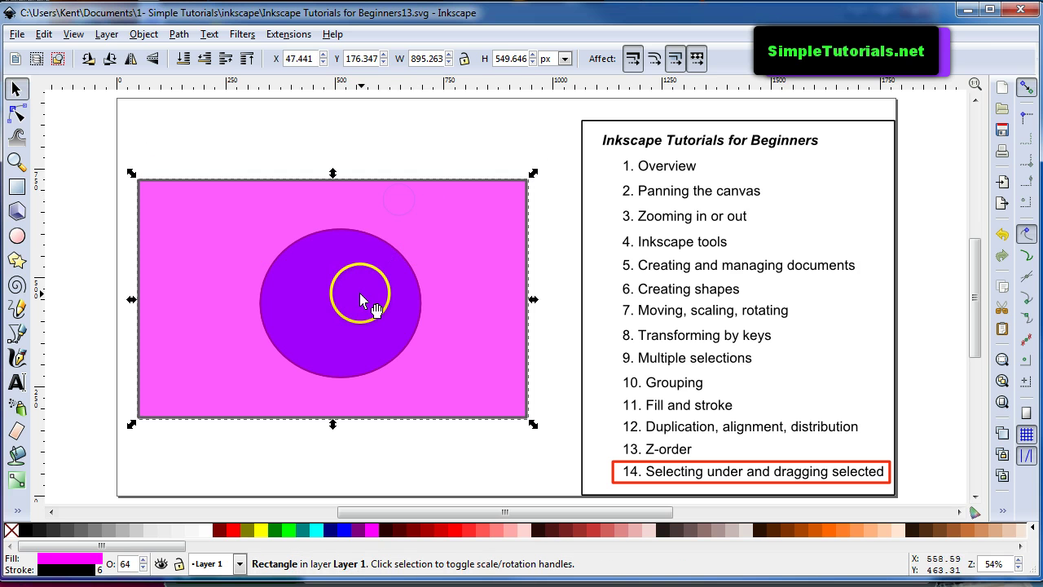
key(alt)
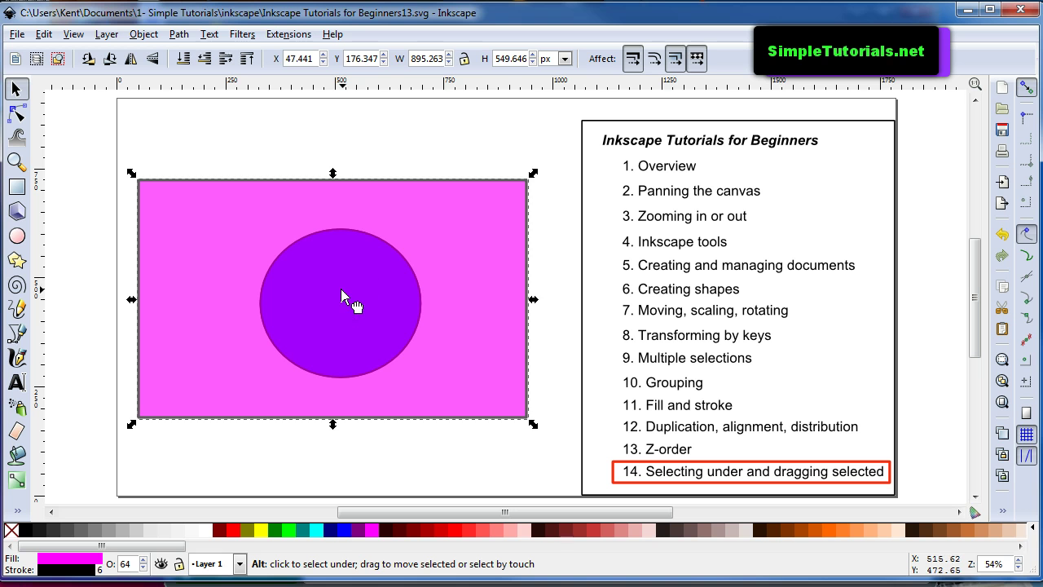
alt+click(341, 291)
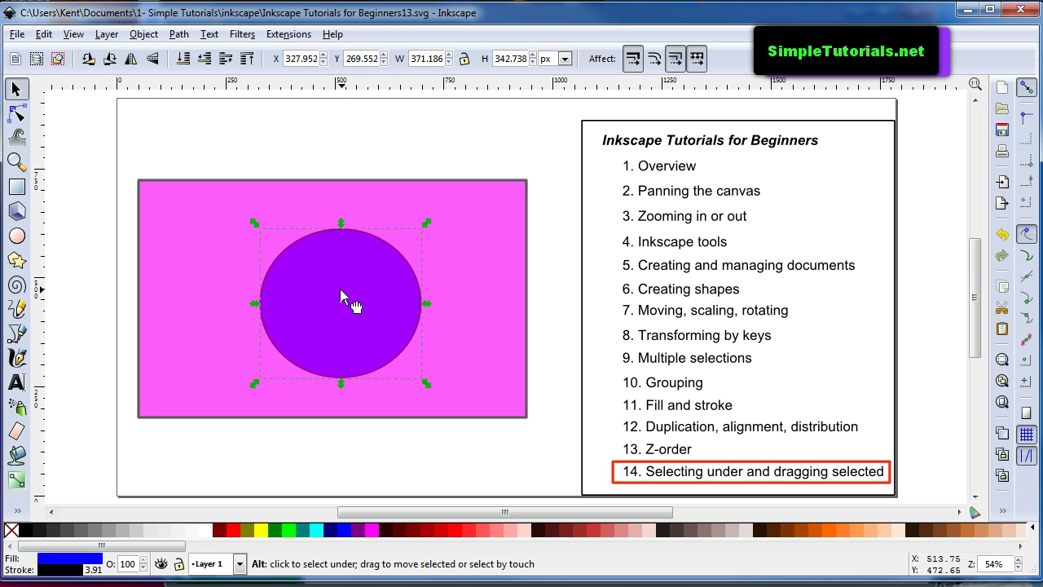
alt+click(305, 345)
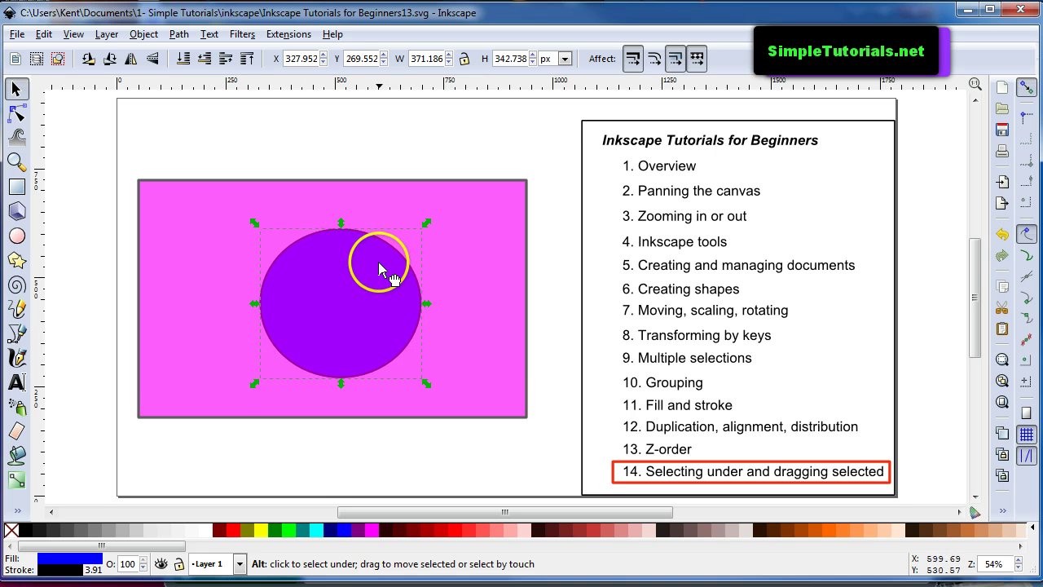
- Alt+select the hidden pink circle and Alt+drag it up-right to X 417.626, Y 303.180
alt+click(359, 282)
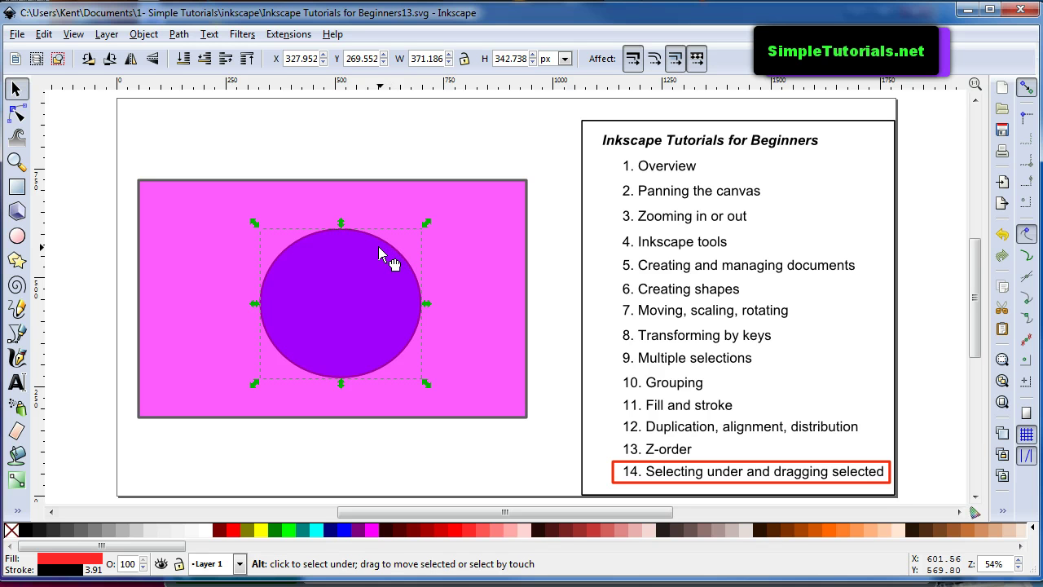
alt+click(359, 266)
alt+click(363, 254)
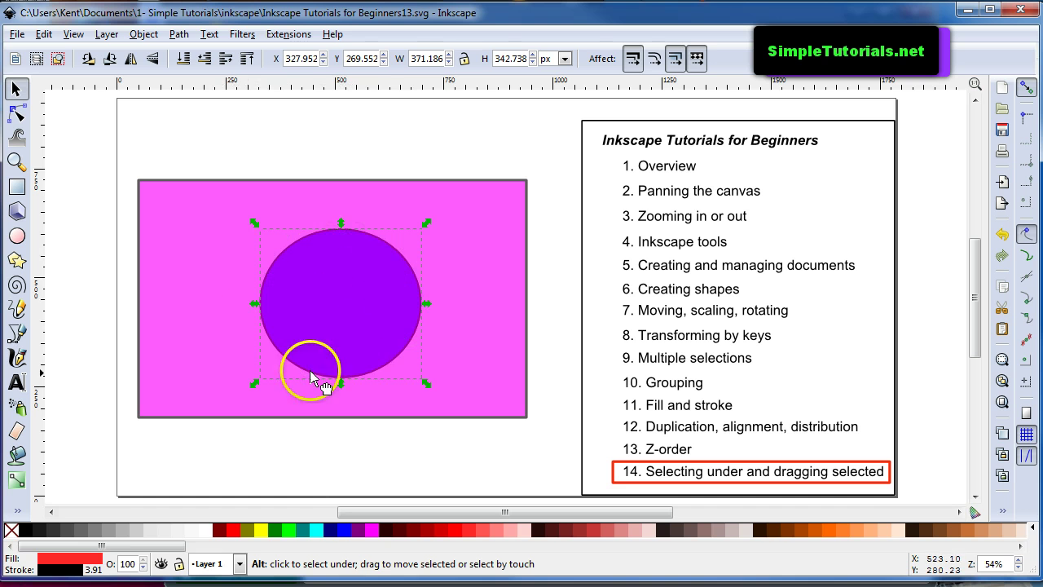
drag(373, 246, 413, 236)
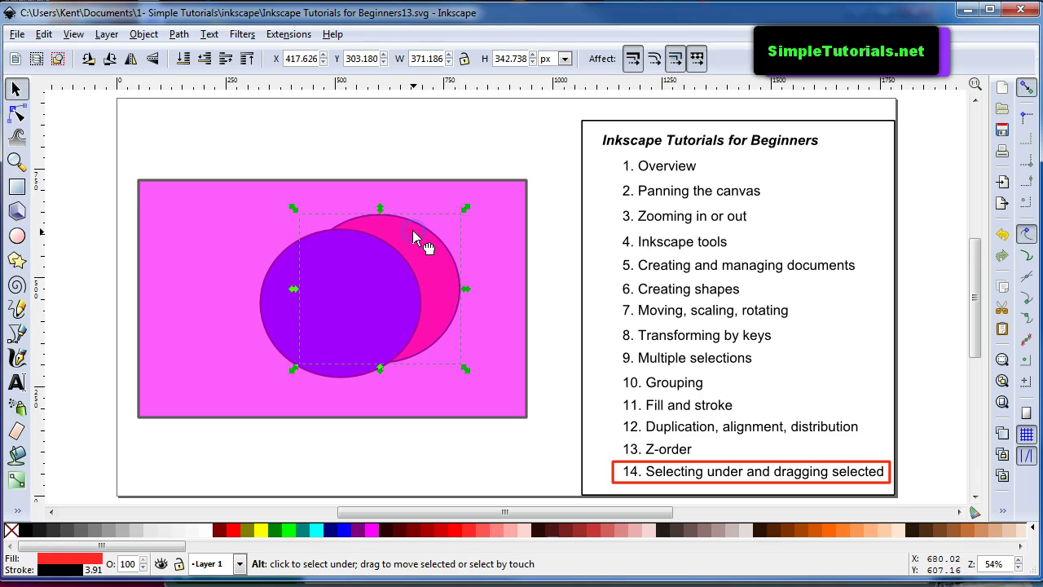
- Alt+click through to the purple circle and drag it left to X 217.729, beside the pink one
alt+click(380, 270)
alt+click(378, 275)
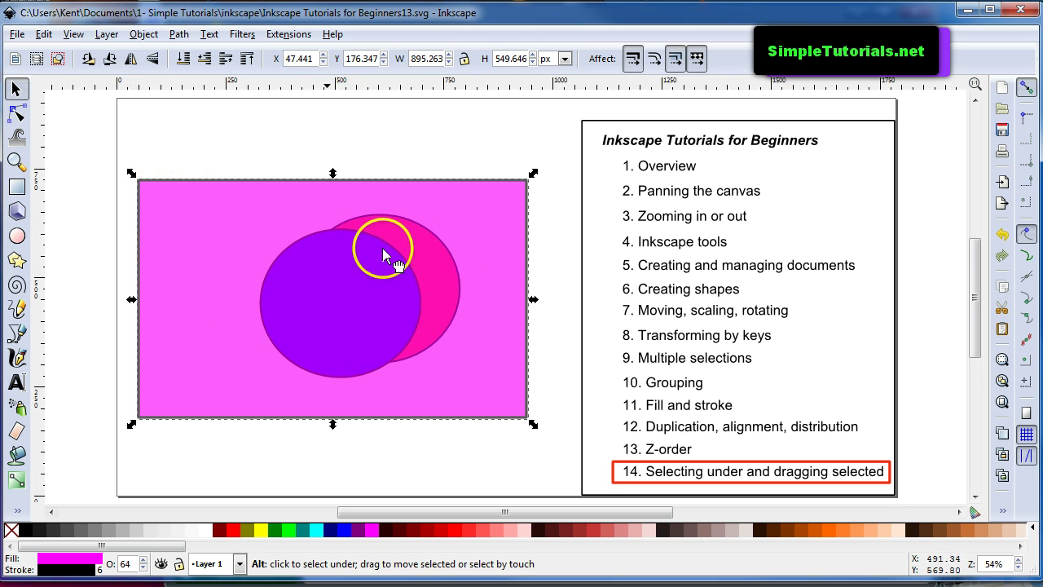
alt+click(357, 286)
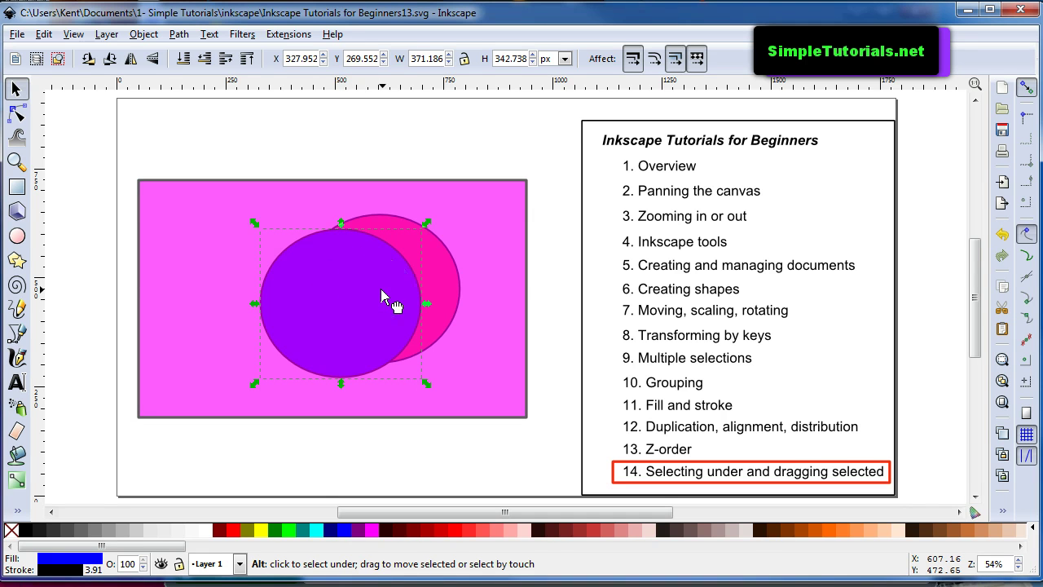
drag(381, 290, 331, 279)
click(302, 326)
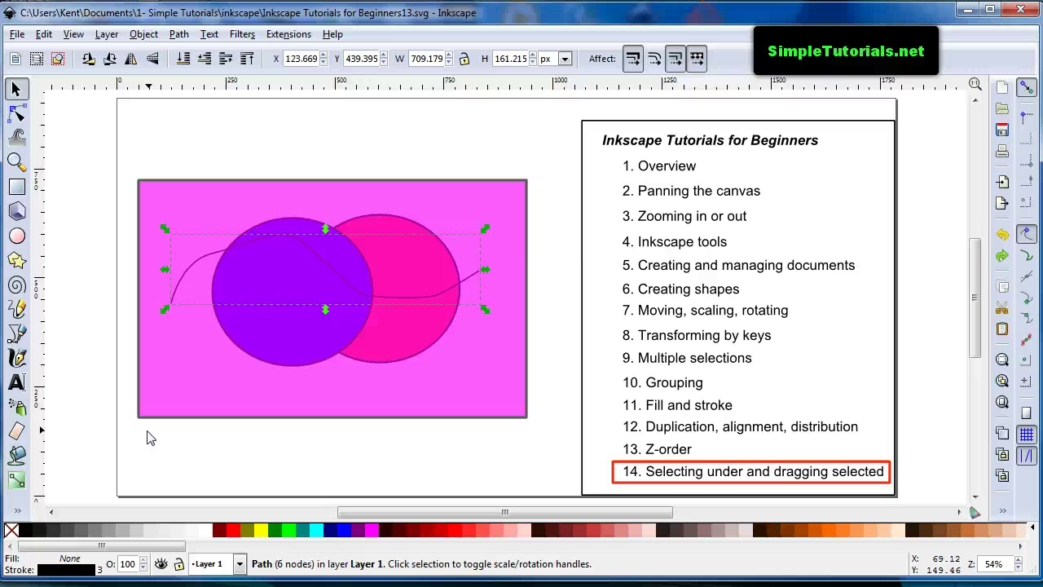
- Deselect the wavy curve, then Alt+drag across the lower-left canvas
click(126, 418)
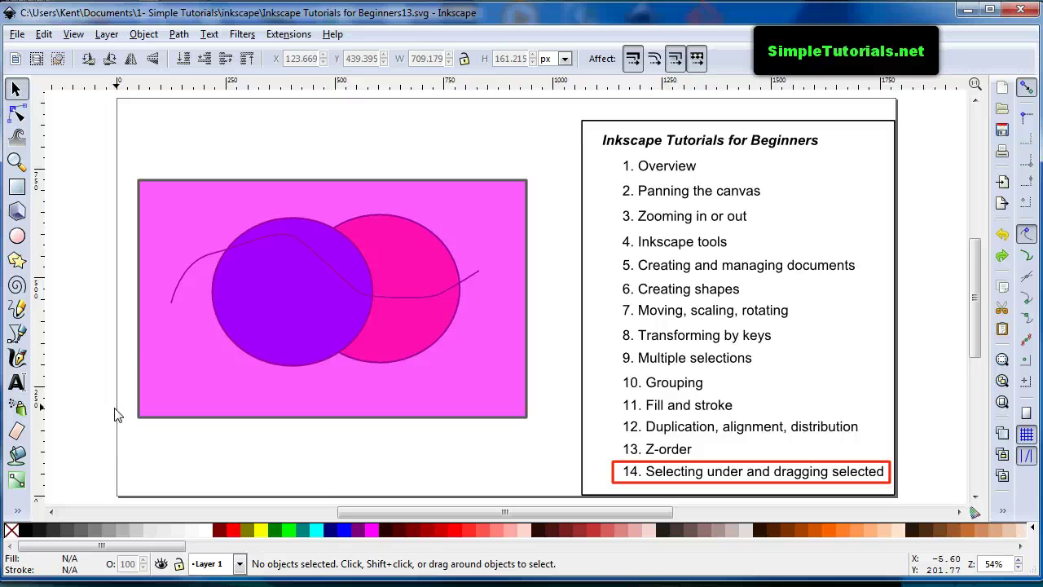
key(alt)
mouse_move(114, 414)
mouse_down()
mouse_move(154, 419)
mouse_move(221, 330)
mouse_up()
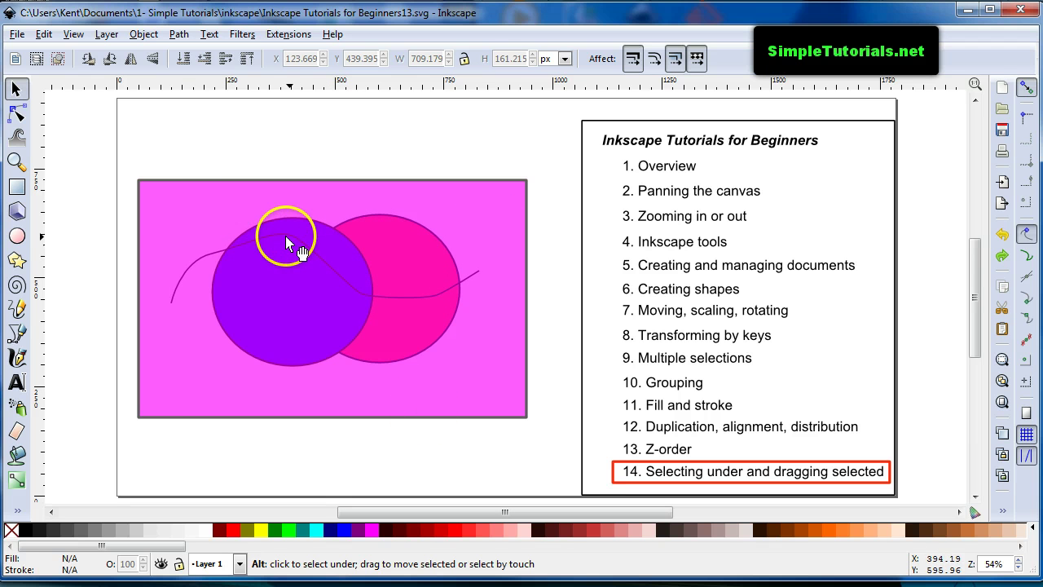
click(208, 261)
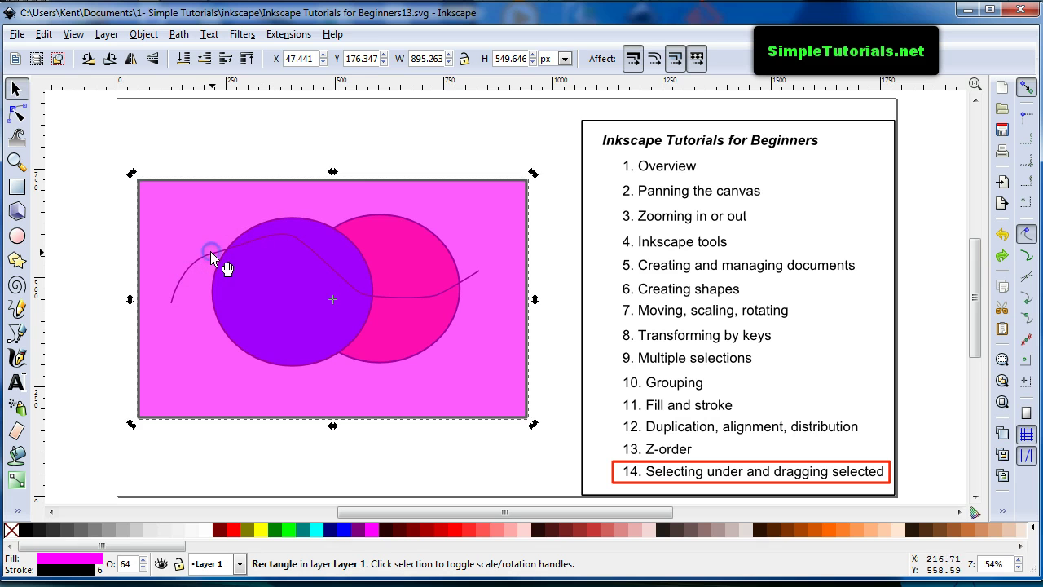
click(266, 237)
click(289, 224)
click(364, 236)
click(341, 246)
click(371, 154)
click(326, 258)
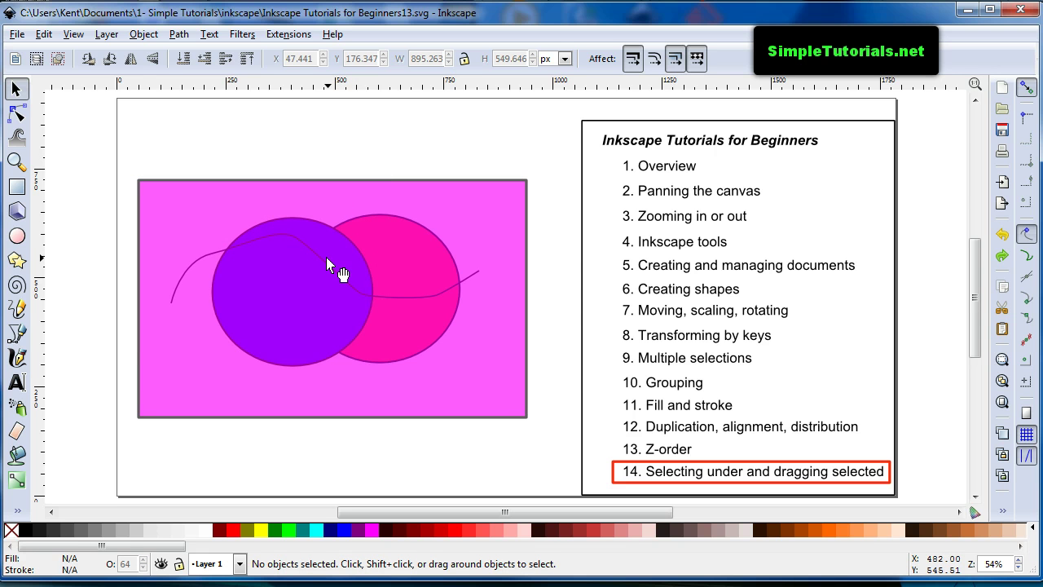
alt+click(295, 261)
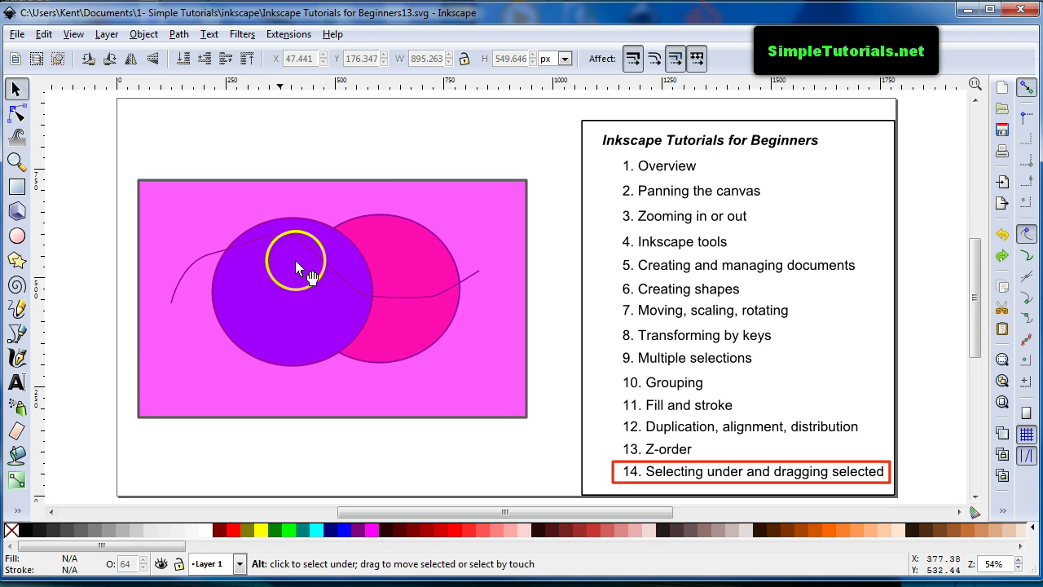
alt+click(237, 268)
alt+click(238, 268)
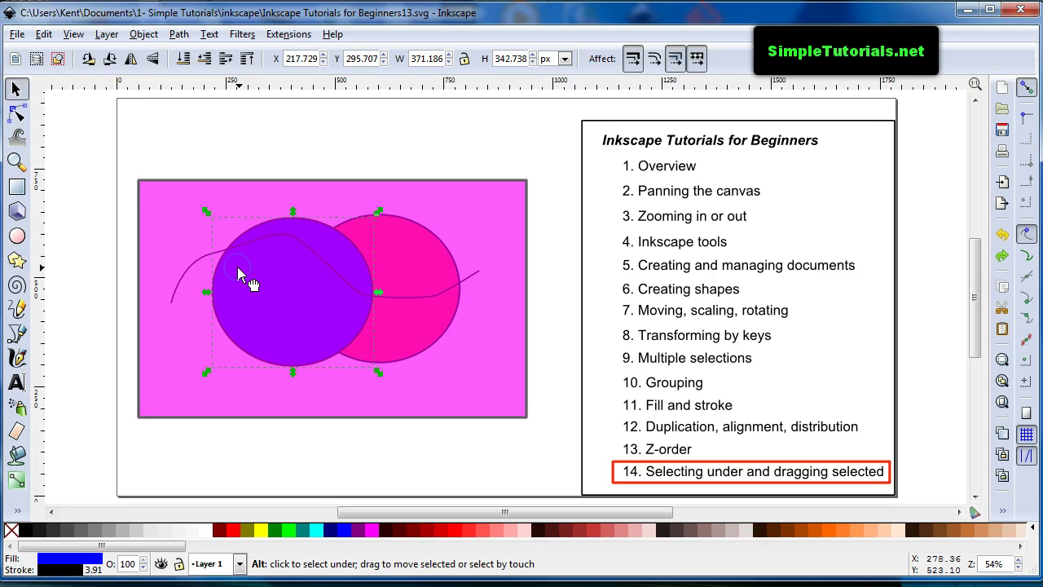
alt+click(384, 235)
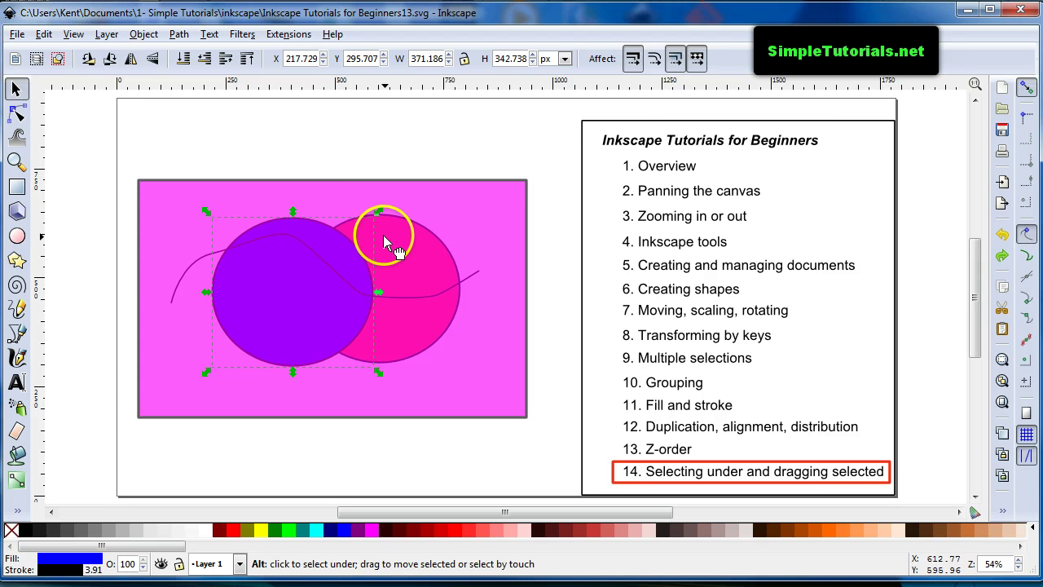
alt+click(311, 290)
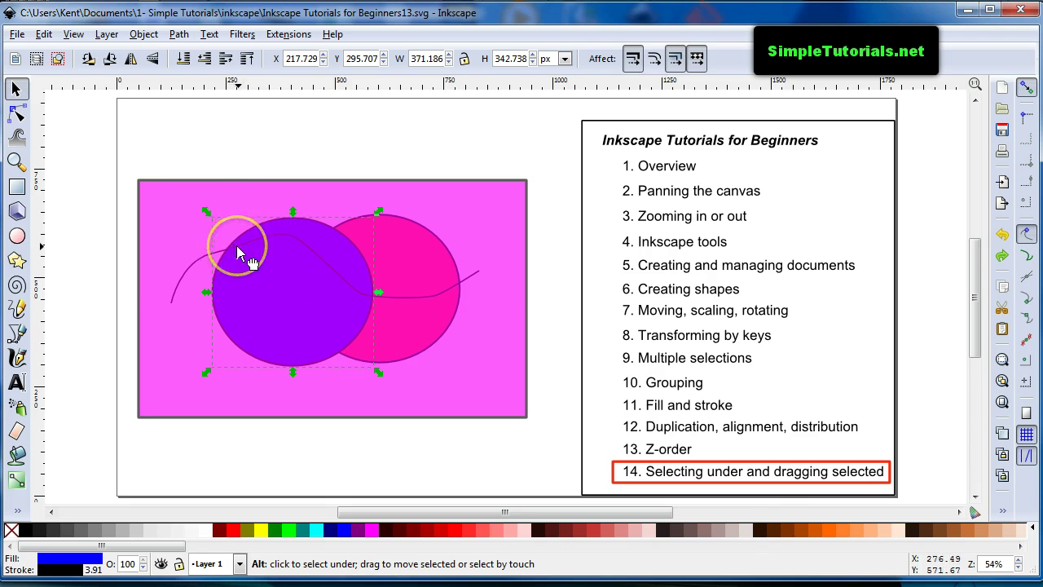
alt+click(240, 281)
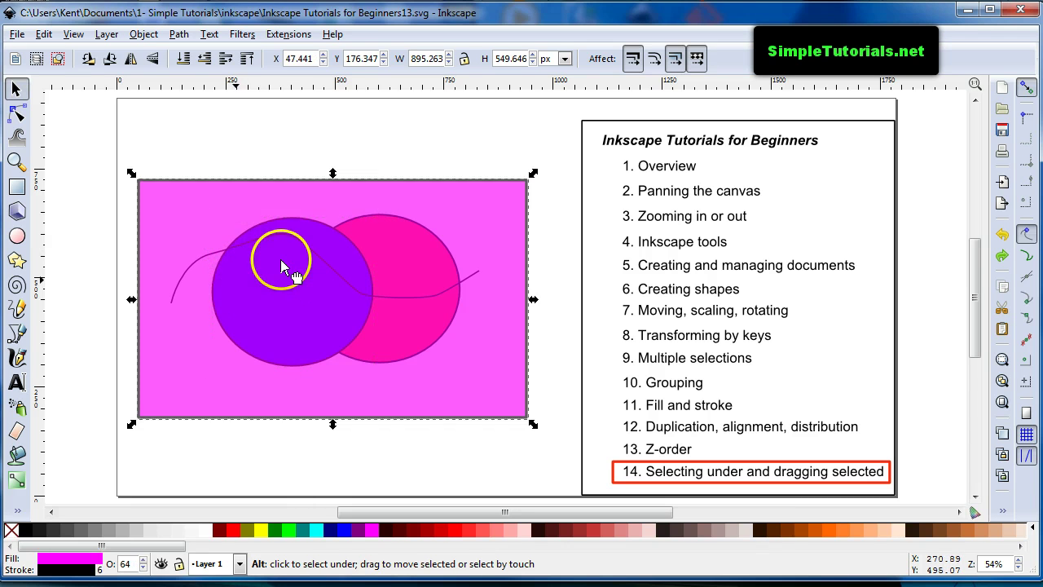
alt+click(273, 286)
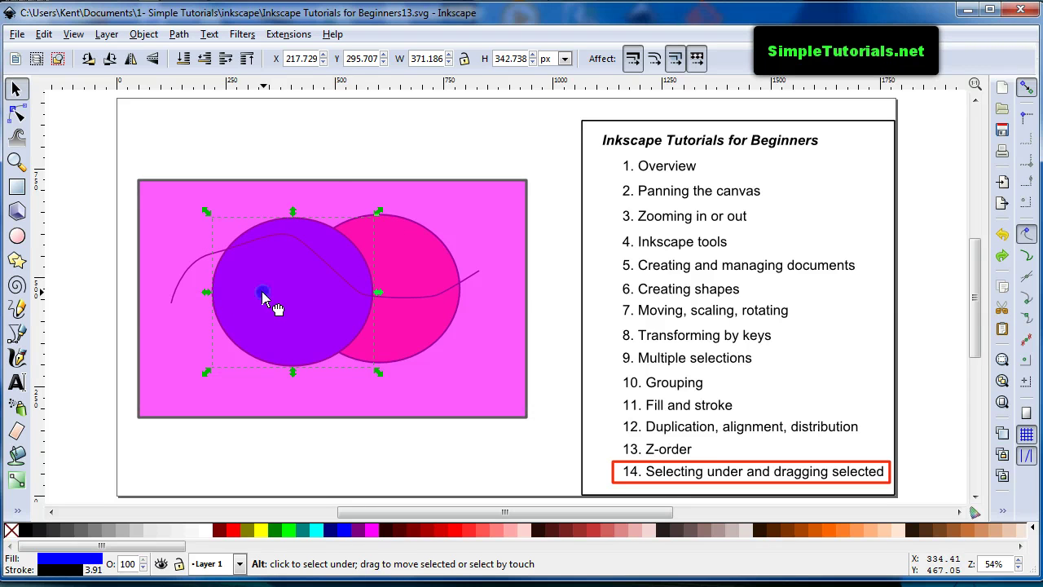
alt+click(263, 293)
alt+click(262, 294)
alt+click(263, 293)
alt+click(262, 293)
alt+click(263, 293)
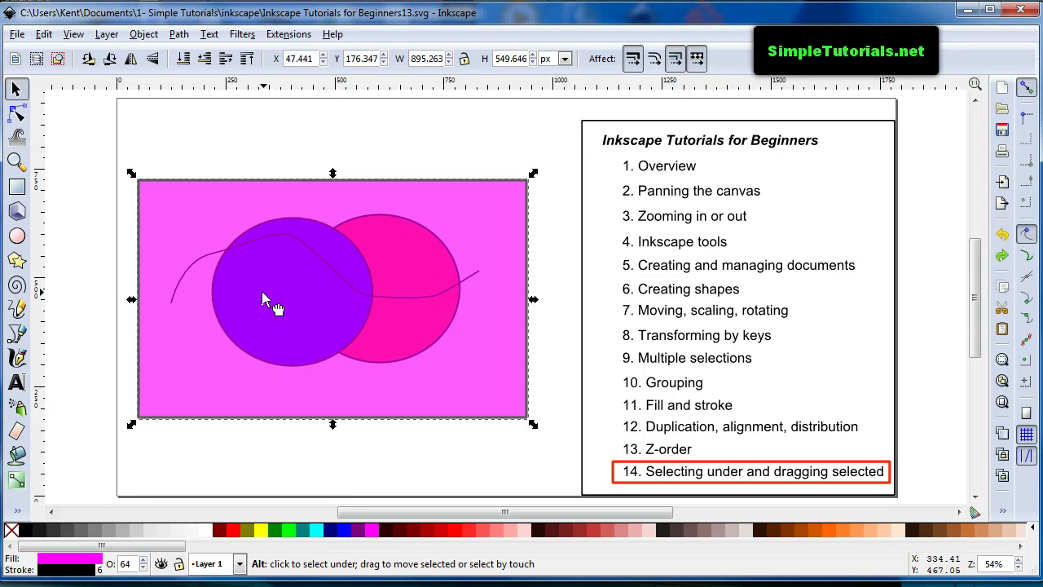
mouse_move(278, 303)
mouse_down()
mouse_move(289, 289)
mouse_move(381, 277)
mouse_move(390, 253)
mouse_move(411, 265)
mouse_move(341, 311)
mouse_up()
alt+click(340, 310)
alt+click(341, 311)
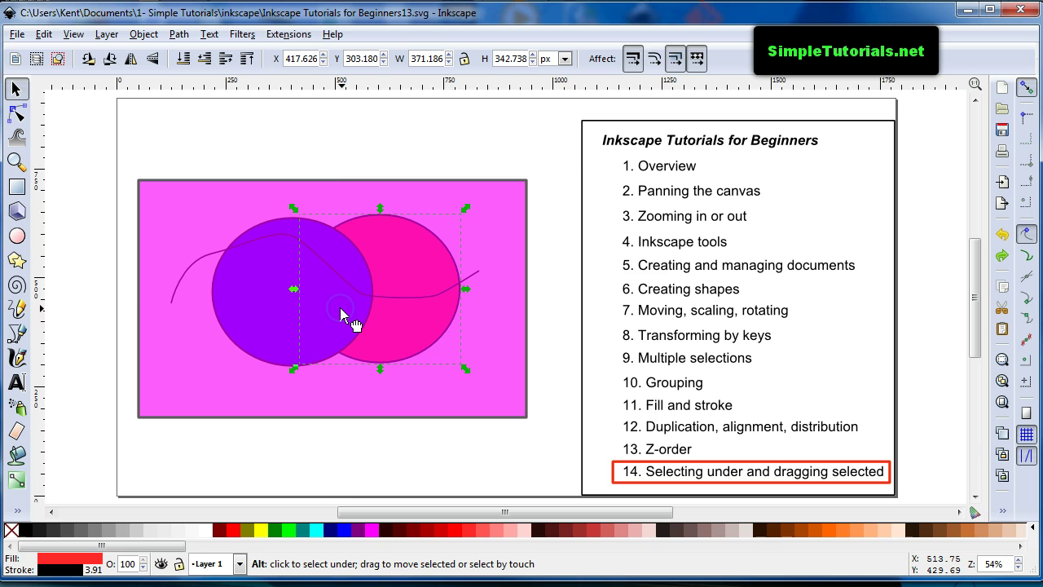
alt+click(341, 311)
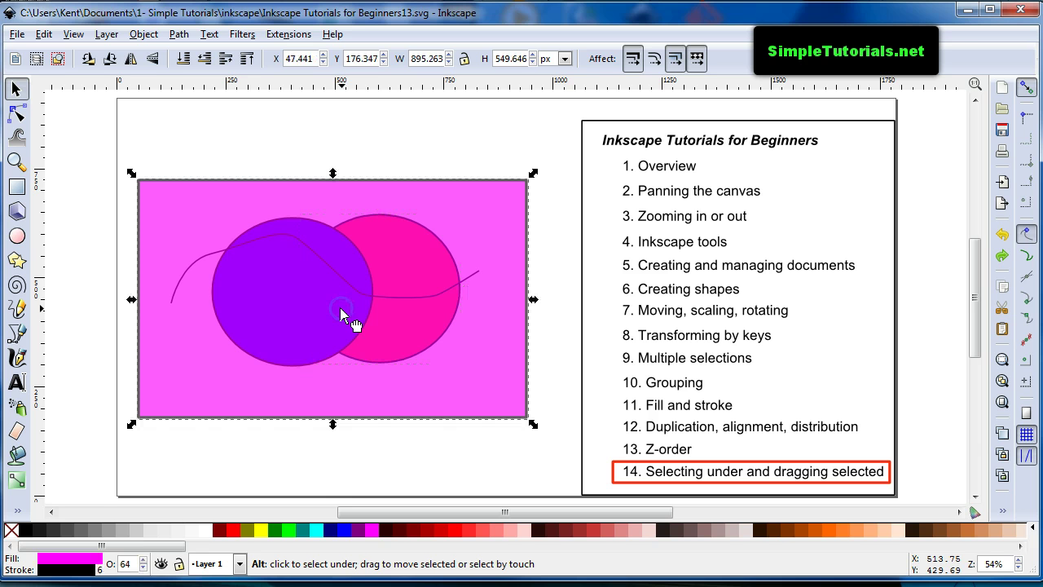
- Alt+click the wavy curve to select it beneath the translucent rectangle
alt+click(275, 235)
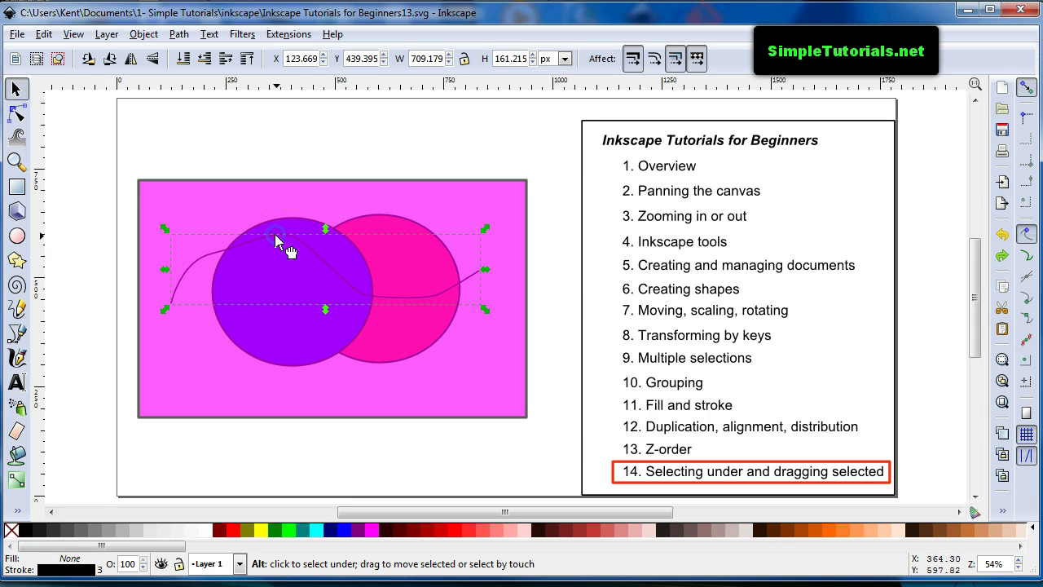
- With the Node tool, sculpt the curve's left node and drag a handle, raising its height to 163.831
click(18, 113)
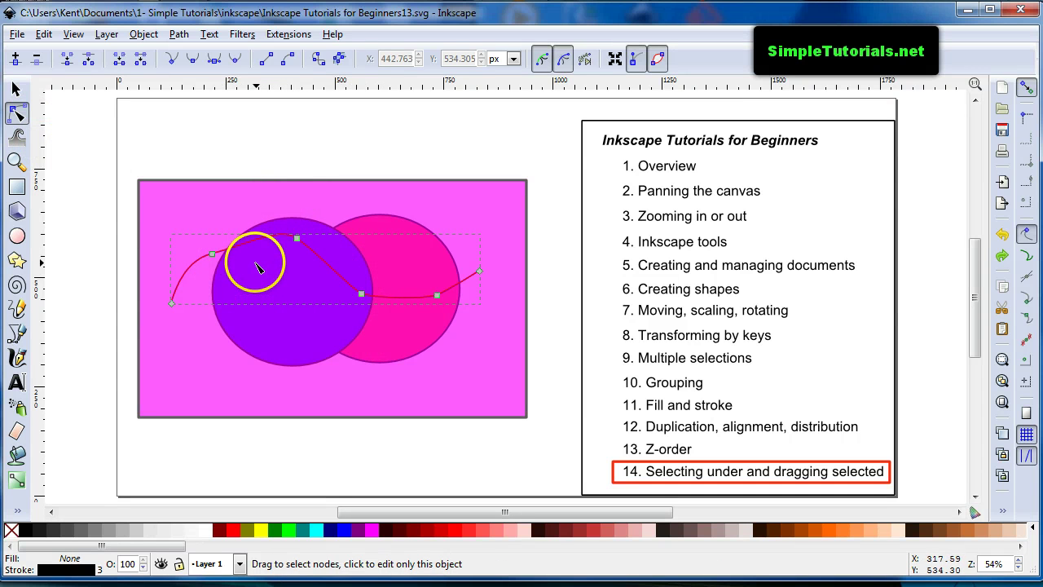
key(alt)
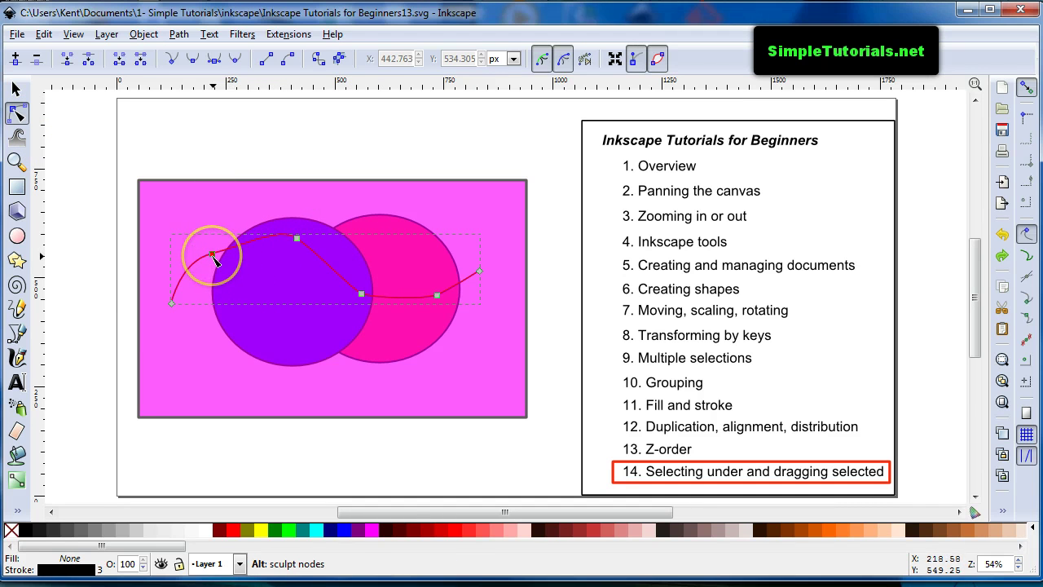
mouse_move(214, 255)
mouse_down()
mouse_move(236, 266)
mouse_move(229, 237)
mouse_move(232, 254)
mouse_up()
mouse_move(289, 233)
mouse_down()
mouse_move(284, 269)
mouse_move(274, 225)
mouse_up()
click(272, 278)
- Alt+click through the rectangle and curve until the purple circle is selected
key(s)
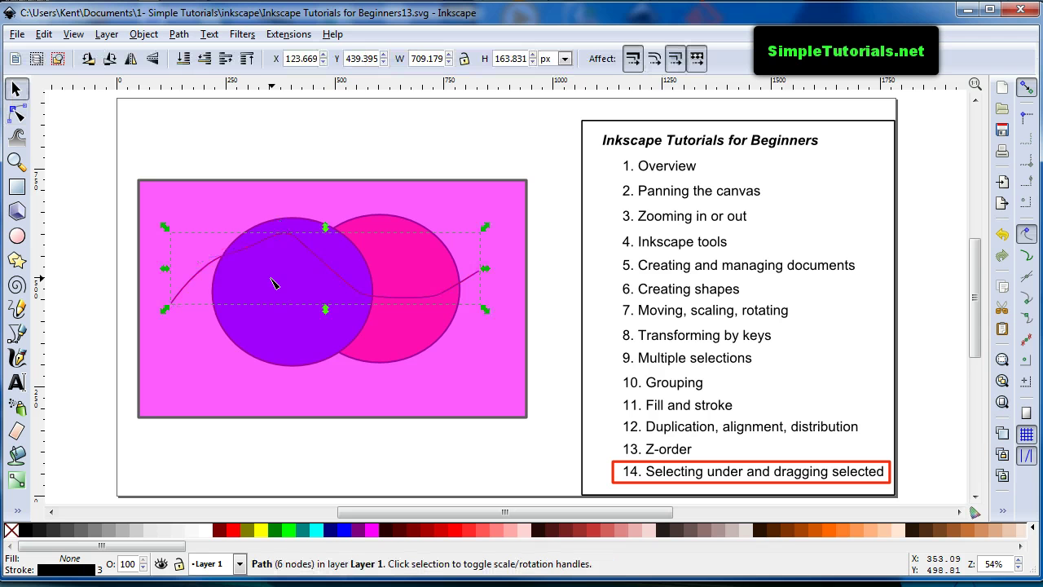
key(alt)
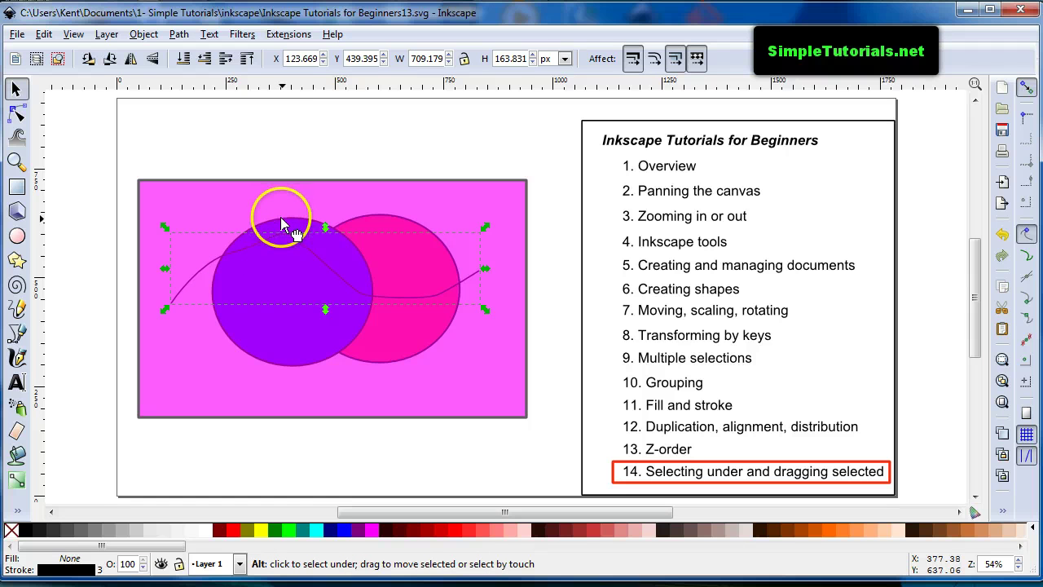
alt+click(281, 220)
alt+click(282, 226)
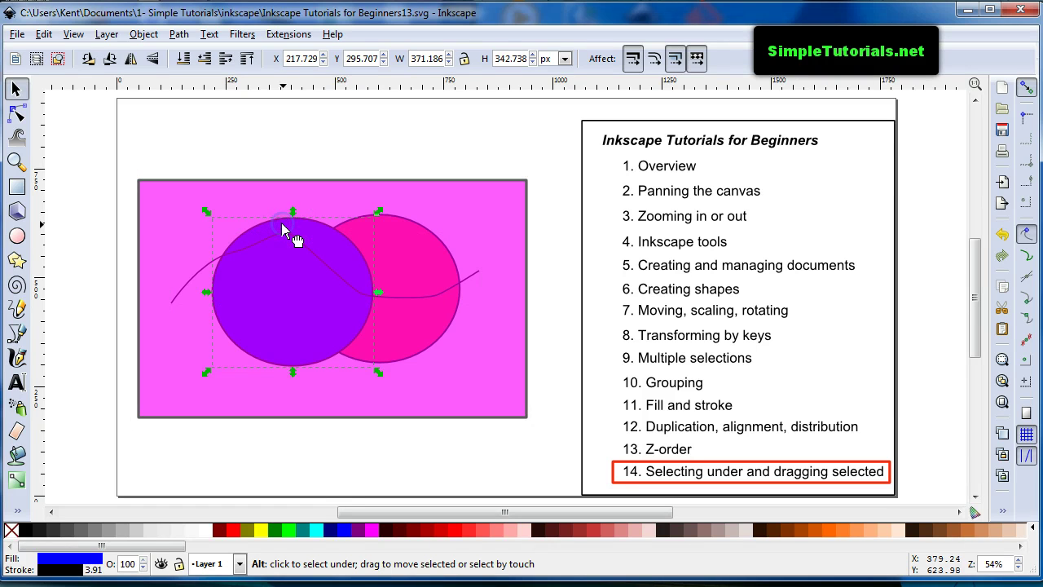
alt+click(261, 268)
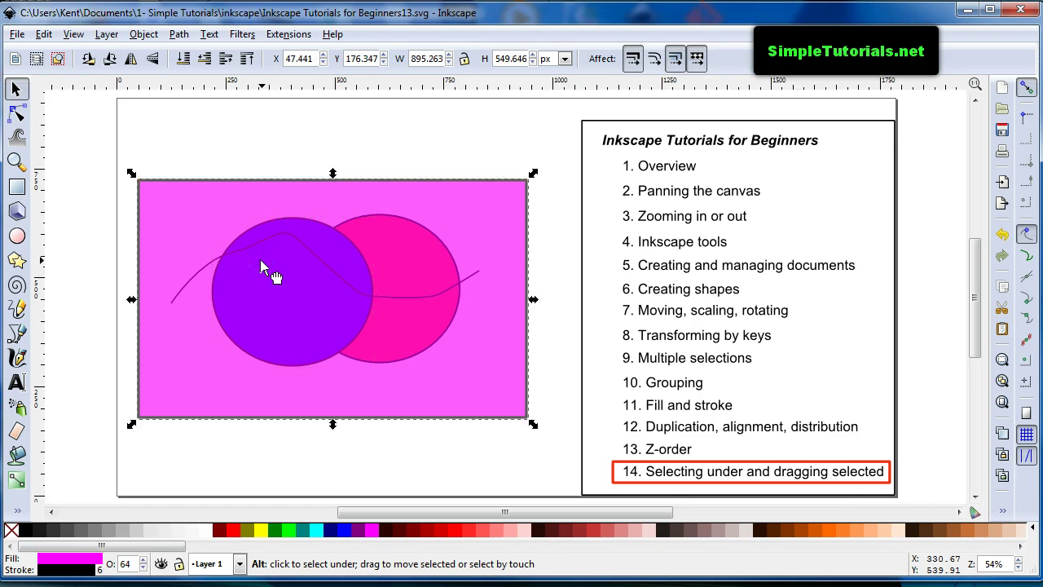
click(265, 248)
alt+click(256, 221)
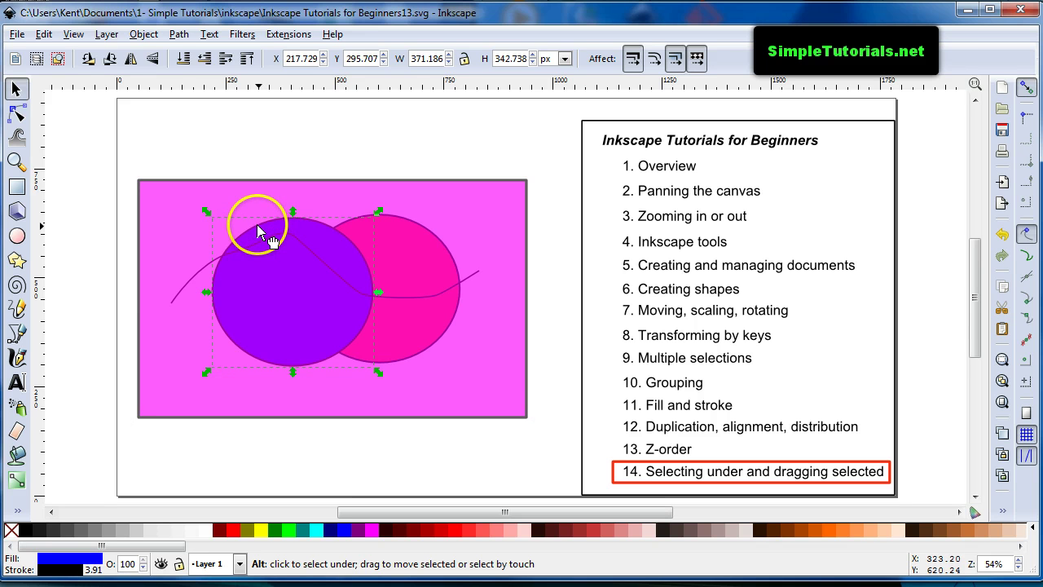
- Drag the purple circle's arc handle to cut a wedge from its upper-left quarter
key(F4)
click(257, 225)
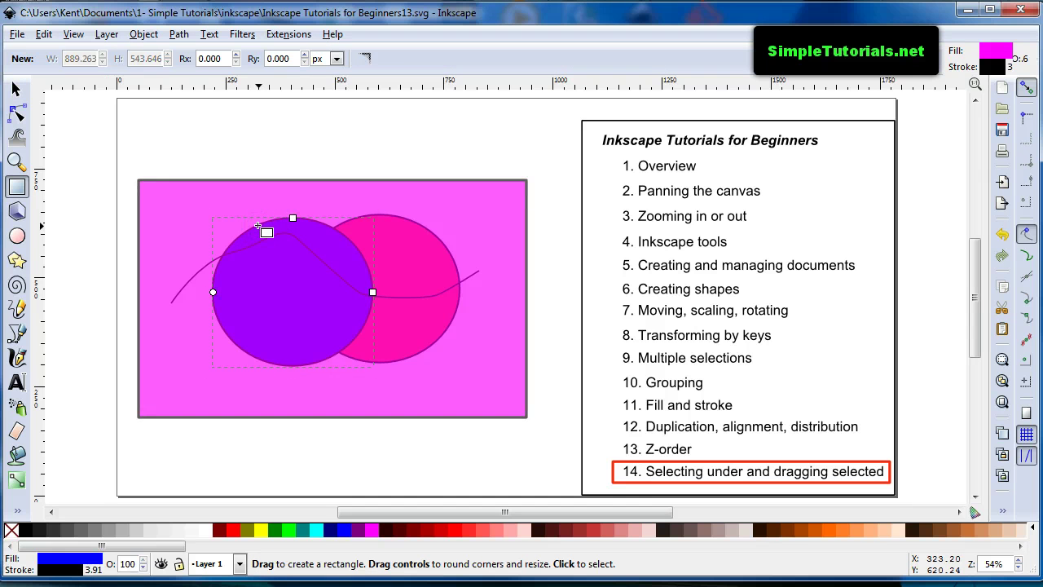
click(286, 222)
drag(213, 291, 264, 220)
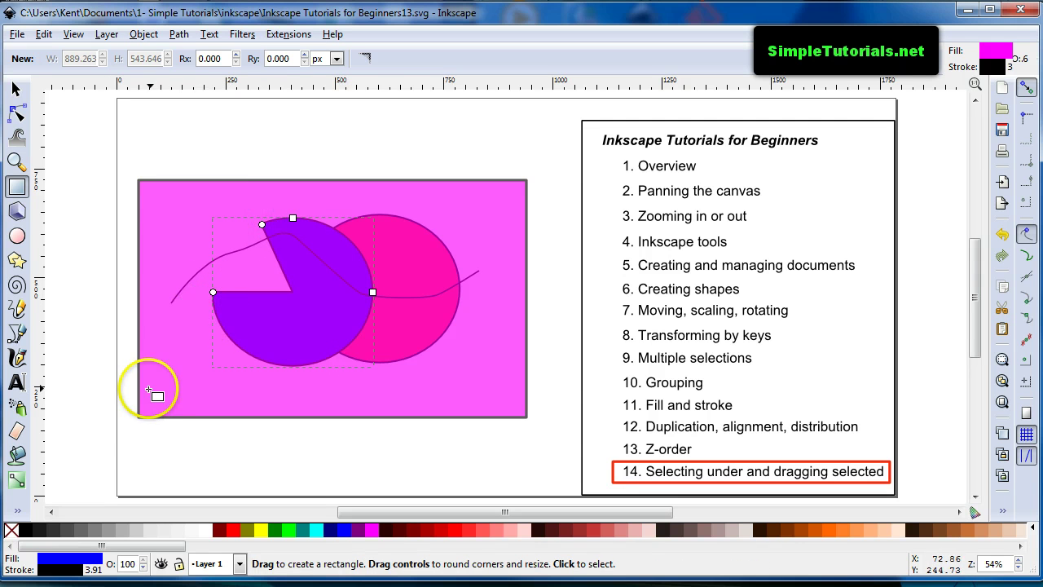